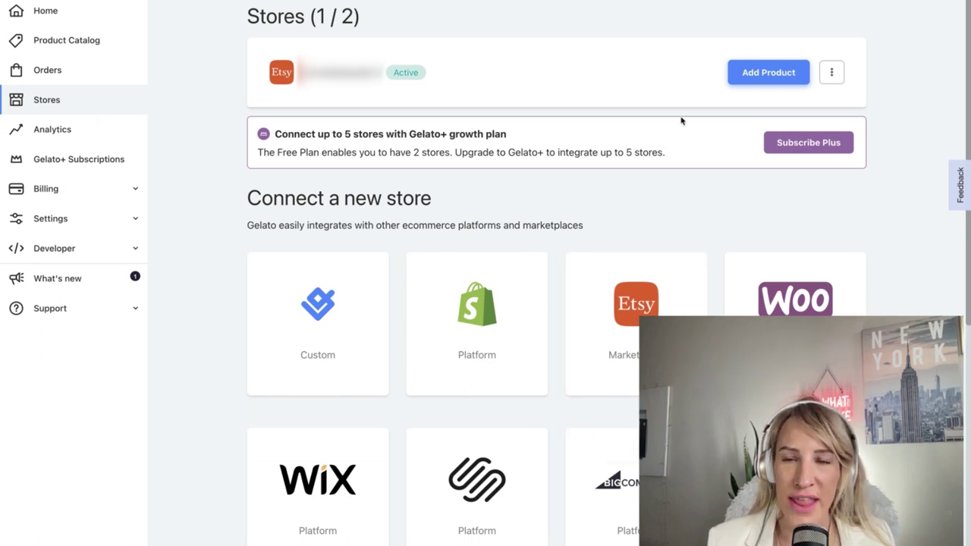
Start adding a new product to the connected Etsy store and choose Canvas from the wall art category.
click(766, 72)
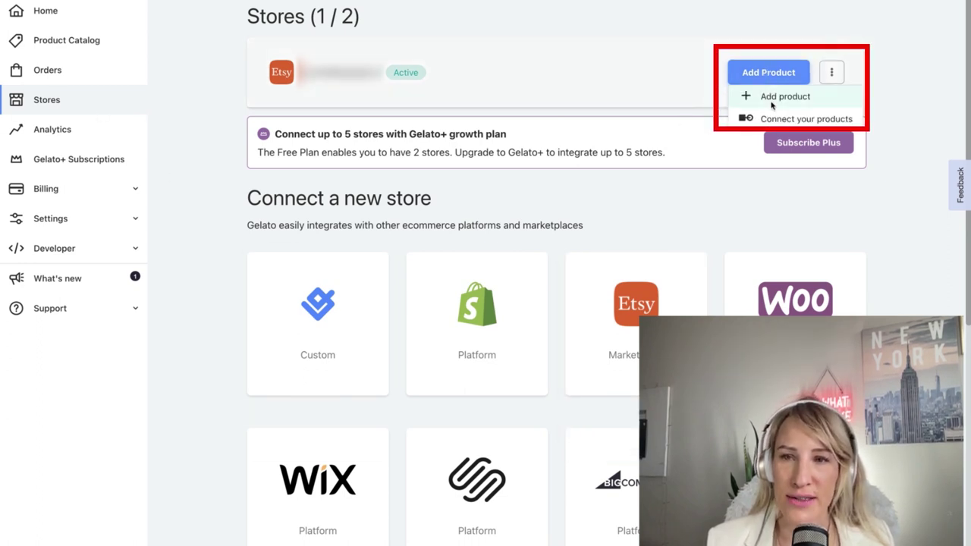
click(773, 97)
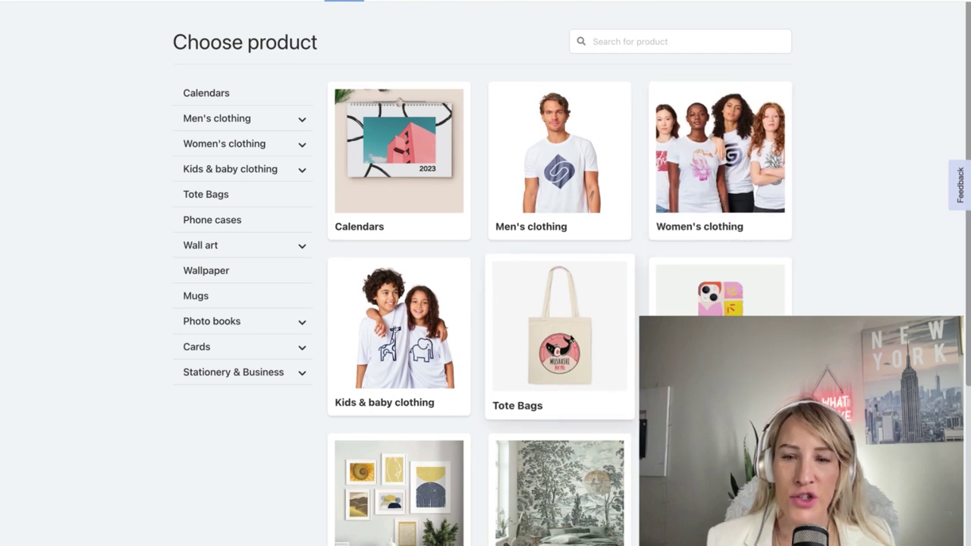
scroll(531, 379, down, 2)
click(393, 453)
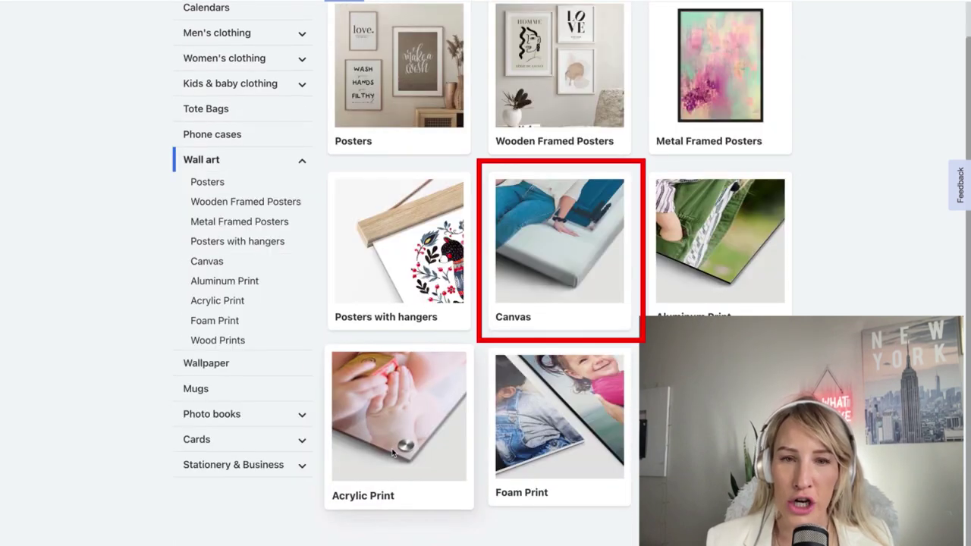
click(571, 256)
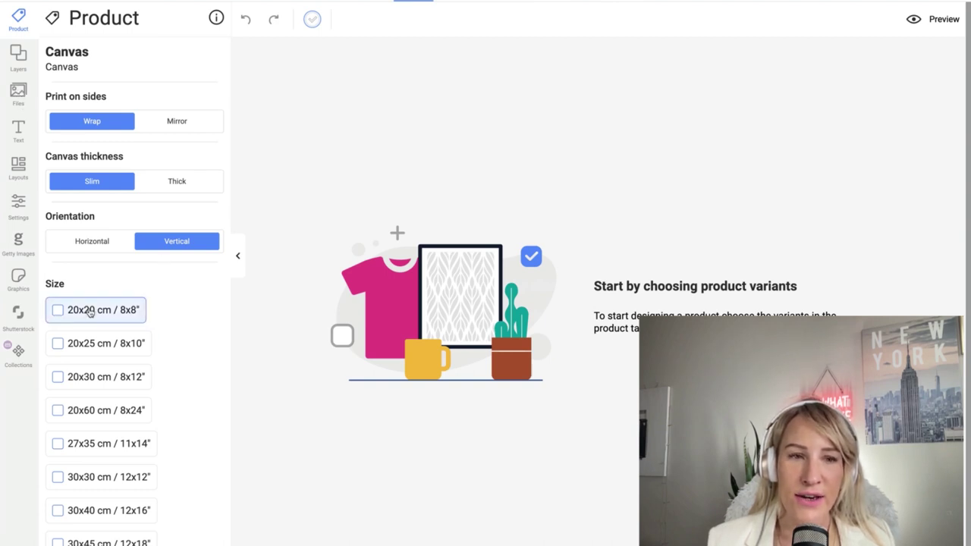
Add slim canvas variants in 20x20 cm vertical and in 20x20, 20x25 and 20x30 cm horizontal.
click(58, 310)
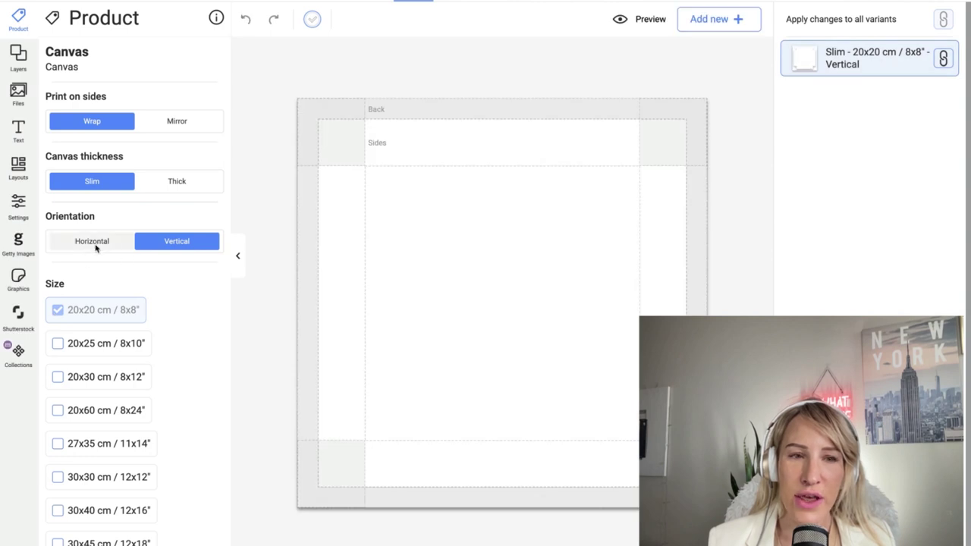
click(58, 311)
click(107, 240)
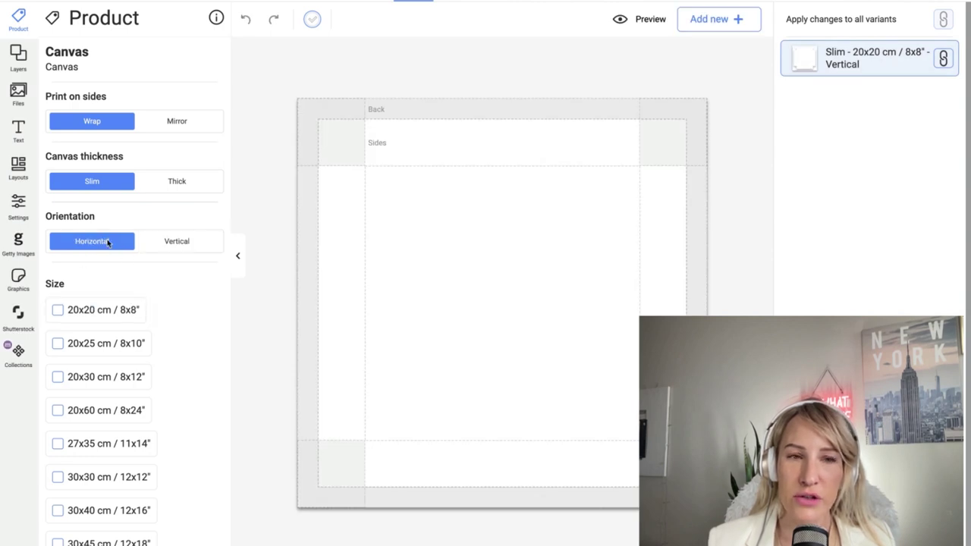
click(57, 310)
click(58, 344)
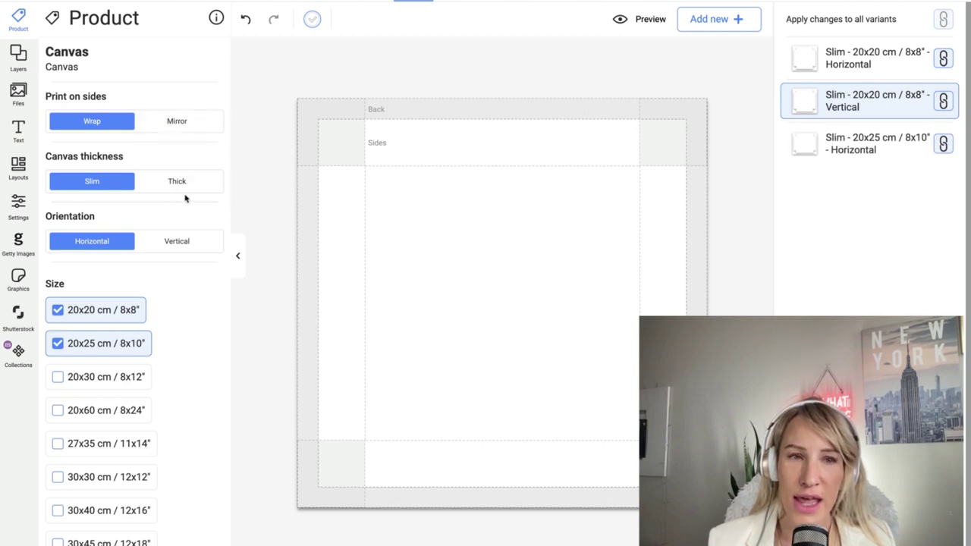
click(58, 377)
Add the horizontal 70x100, 60x90, 60x80, 60x75, 60x60, 50x100, 50x75, 50x70 and 50x60 cm sizes.
scroll(63, 423, down, 2)
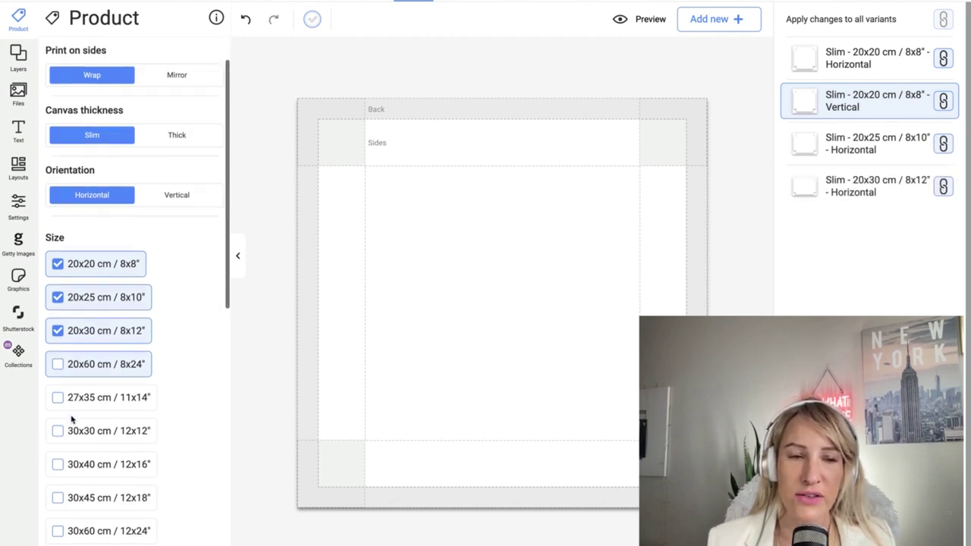
scroll(64, 446, down, 6)
click(58, 543)
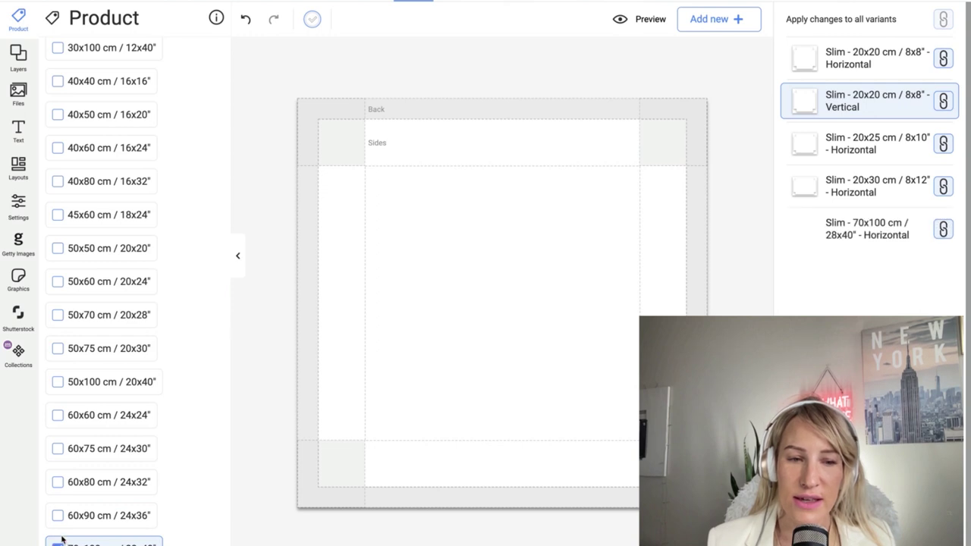
click(58, 516)
click(58, 482)
click(57, 449)
click(58, 415)
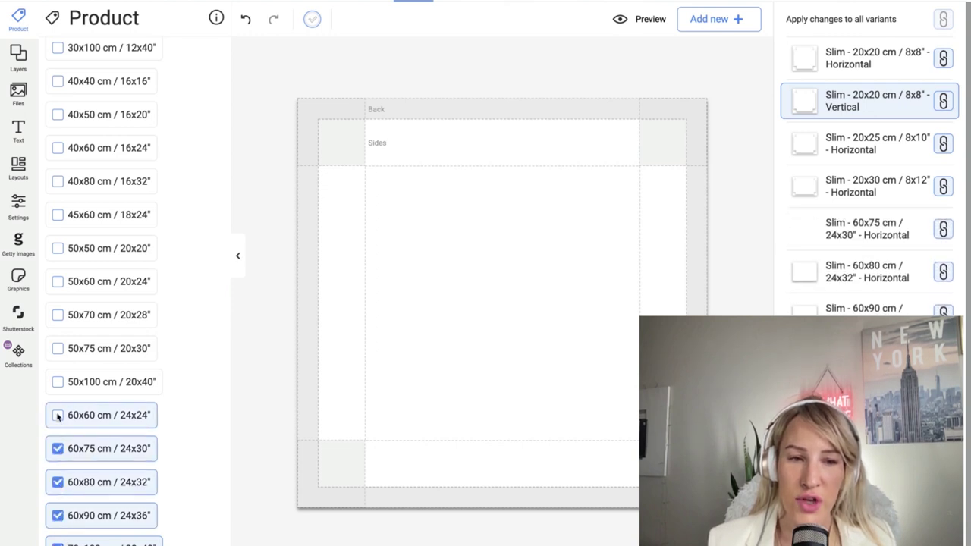
click(57, 382)
click(58, 348)
click(58, 315)
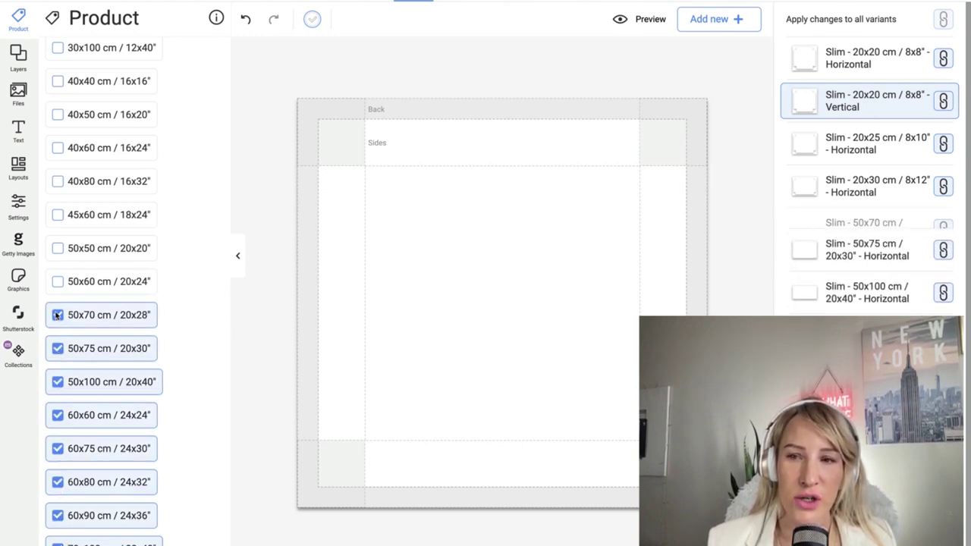
click(58, 281)
Replace the horizontal 20x25 and 20x30 cm sizes with the 30x90 cm size.
scroll(58, 284, up, 7)
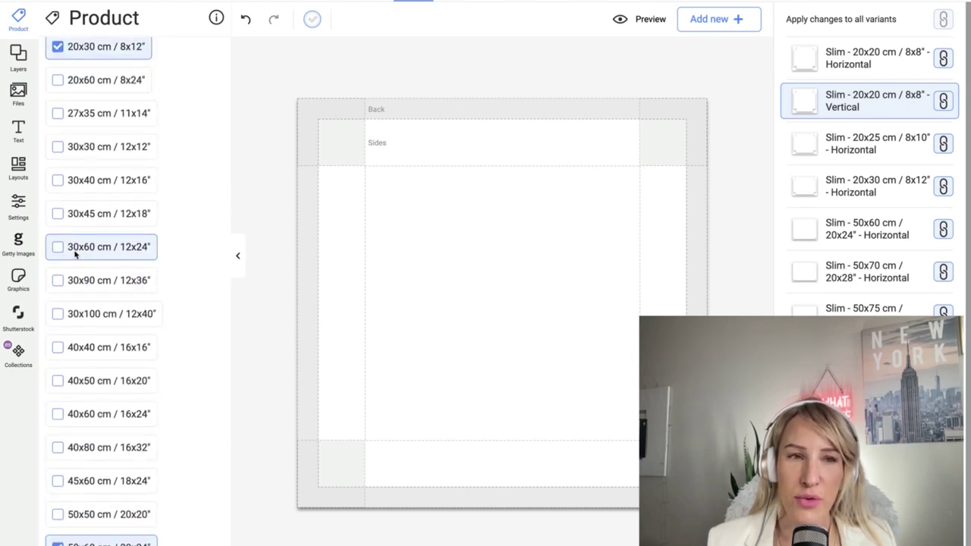
scroll(75, 264, up, 4)
click(57, 342)
click(58, 376)
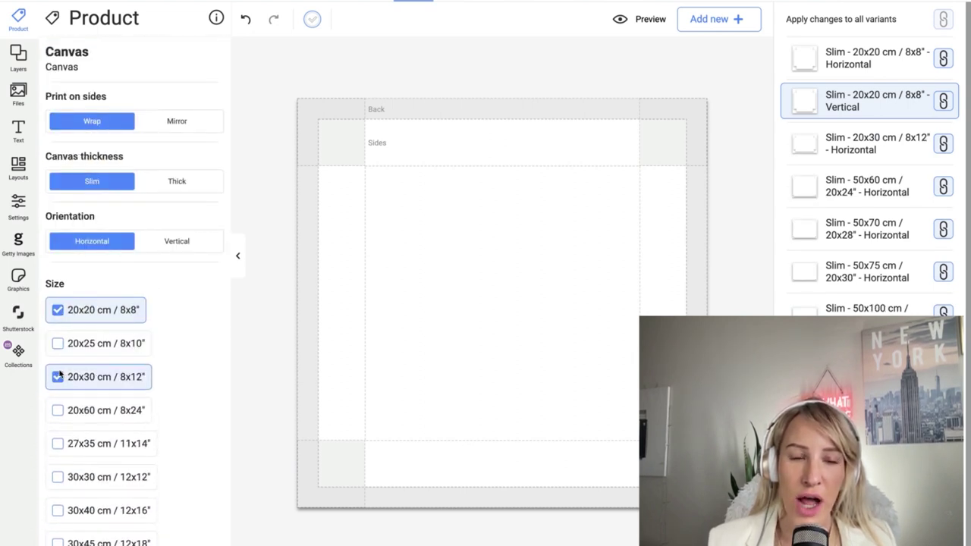
scroll(63, 409, down, 1)
scroll(63, 399, down, 3)
click(58, 342)
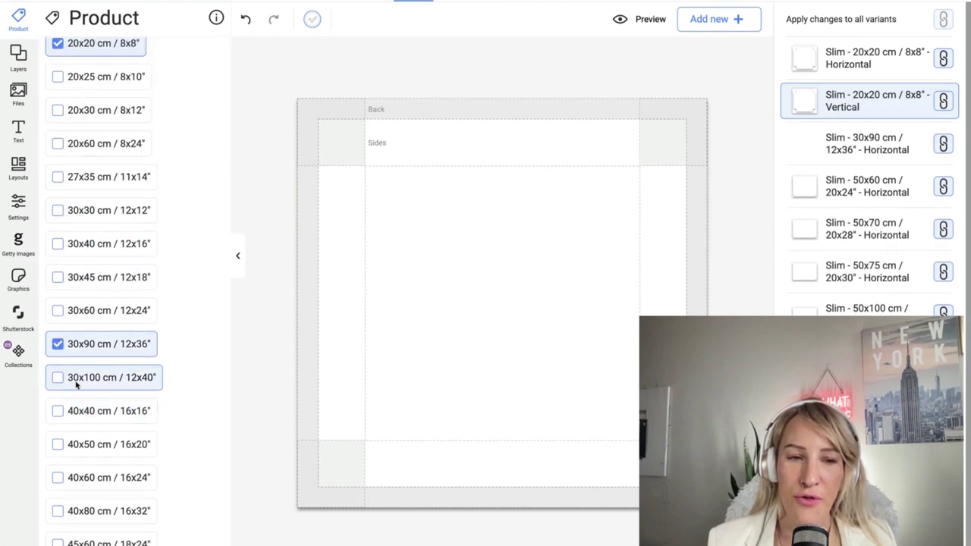
Remove the horizontal 50x60, 50x70, 50x75, 50x100, 60x90, 60x80, 60x75 and 60x60 cm sizes.
scroll(76, 383, down, 5)
click(58, 281)
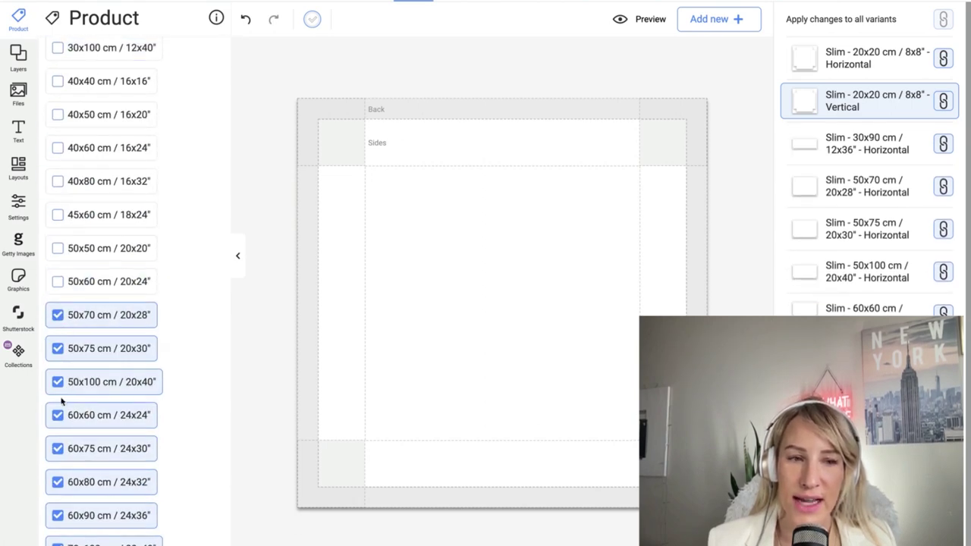
click(58, 317)
click(58, 348)
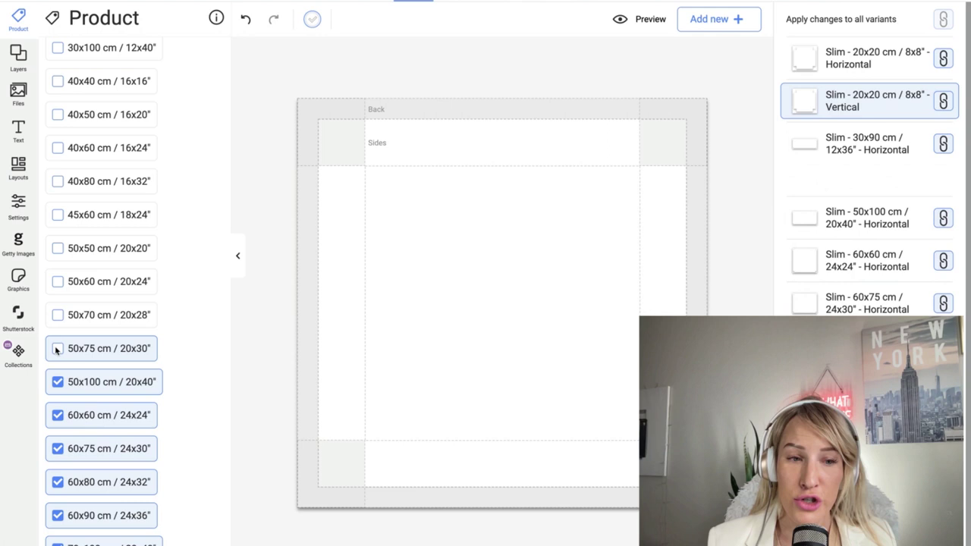
click(59, 384)
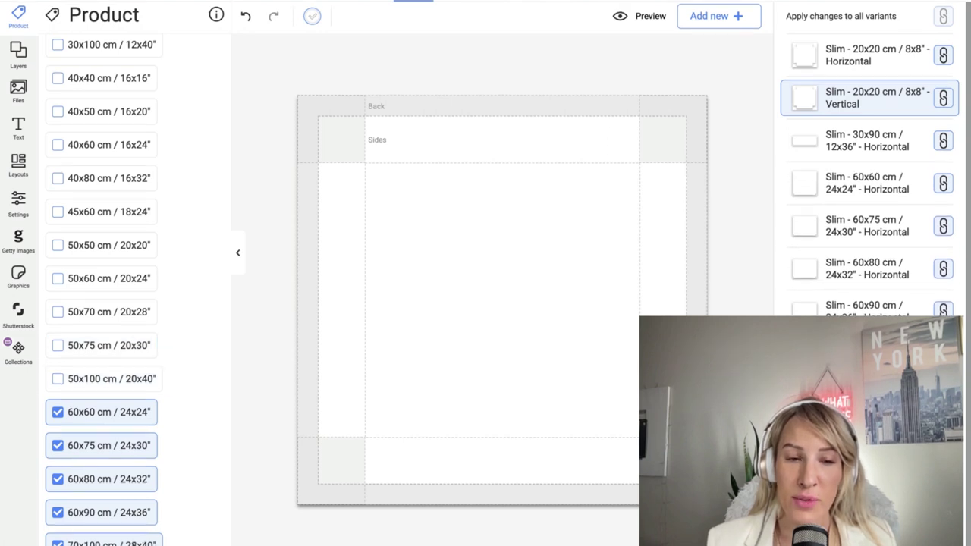
click(58, 512)
click(58, 479)
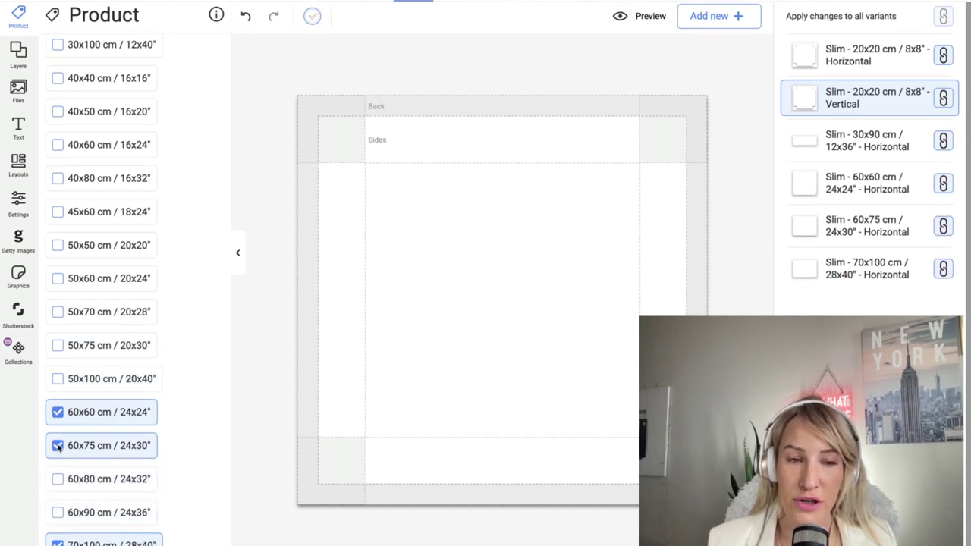
click(58, 445)
click(58, 412)
Add the horizontal 40x80, 27x35 and 50x75 cm sizes and remove the 30x90 cm size.
click(58, 178)
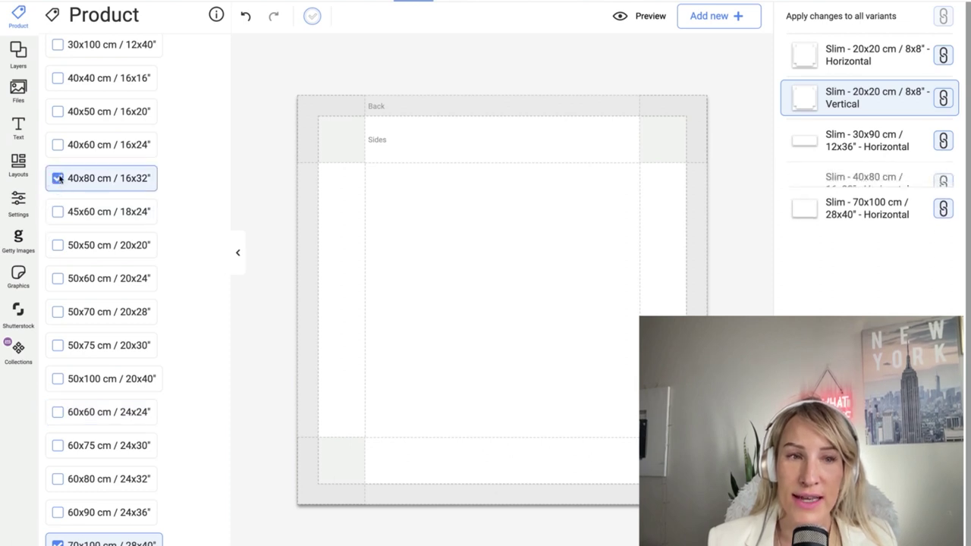
scroll(82, 158, up, 10)
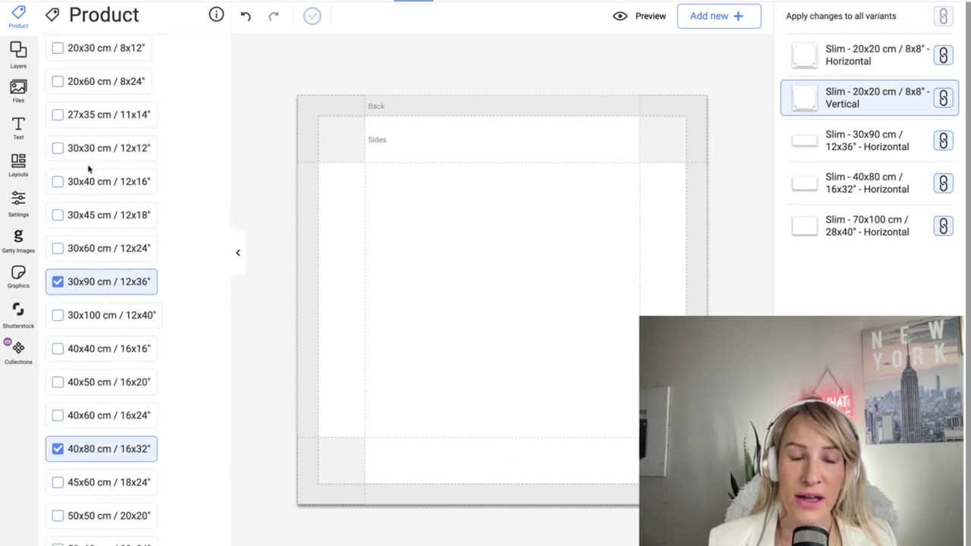
click(58, 322)
click(59, 489)
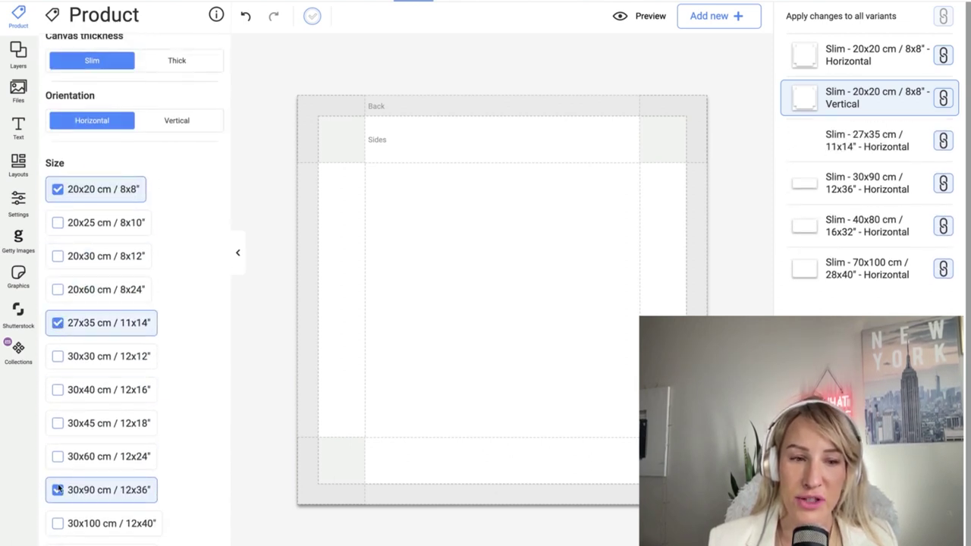
scroll(59, 489, down, 7)
scroll(58, 444, down, 3)
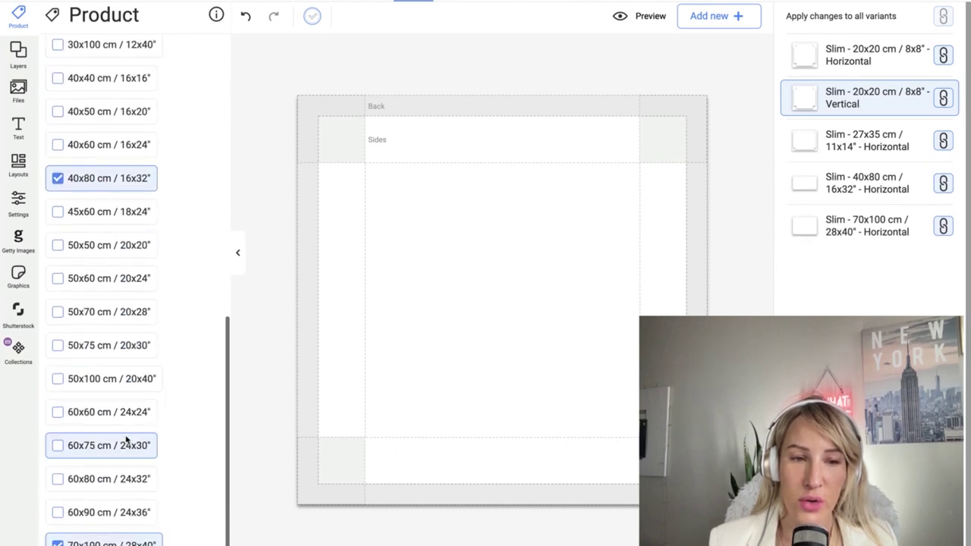
click(58, 346)
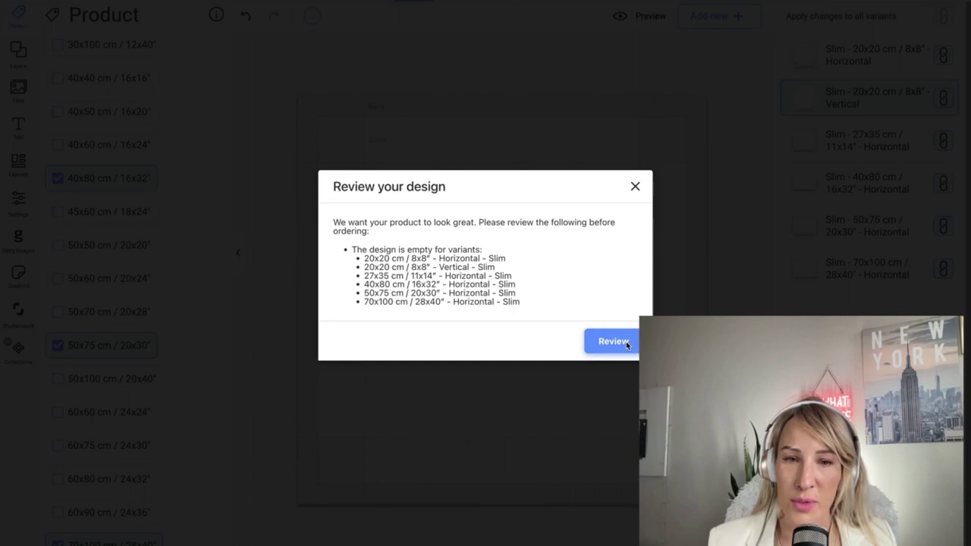
Dismiss the design review and place the blue and purple galaxy image from the uploaded files on the canvas.
click(627, 345)
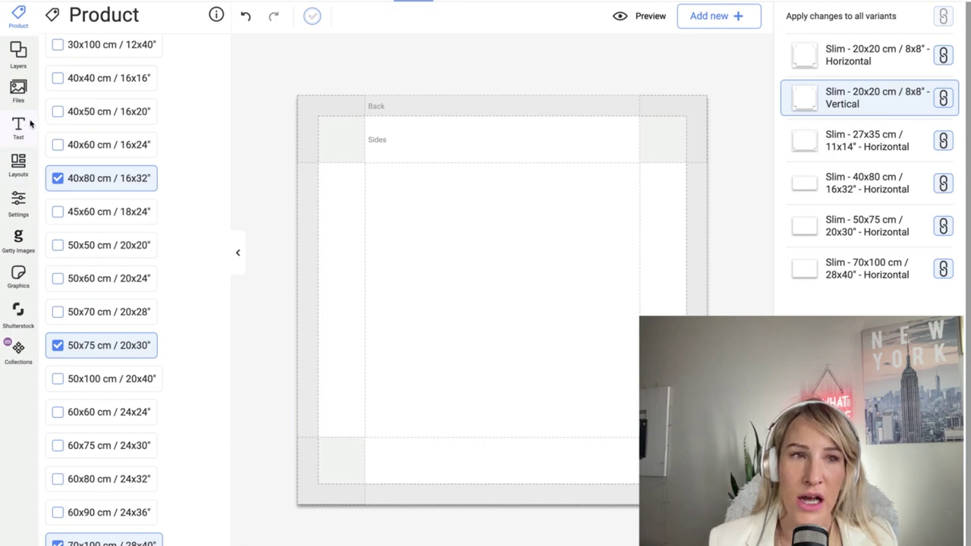
click(19, 91)
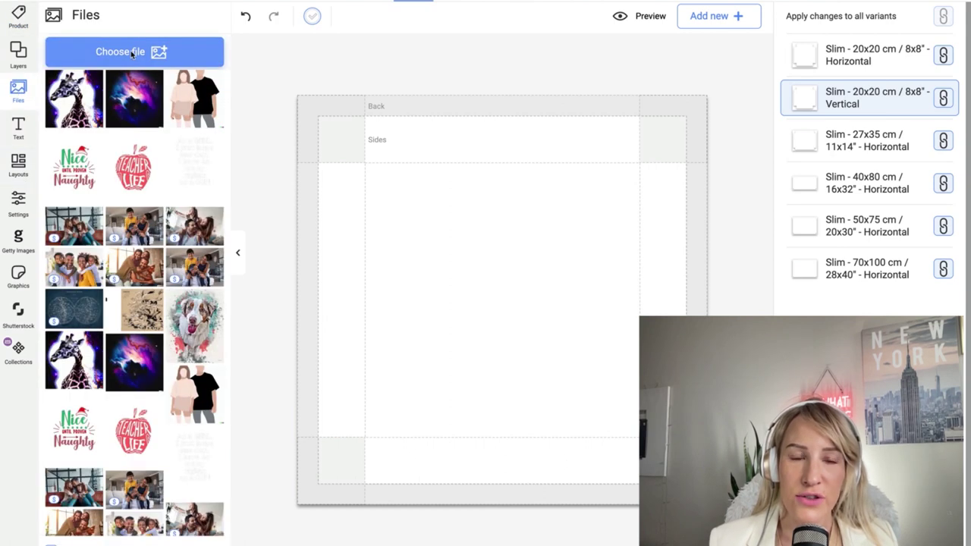
mouse_move(129, 81)
click(134, 101)
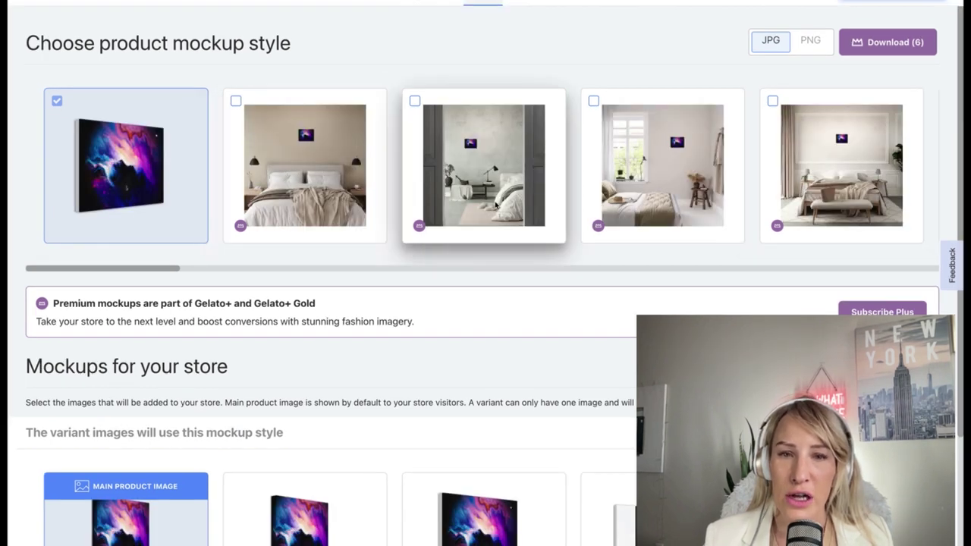
Examine the available room mockup styles and the variant mockup images for the store.
scroll(685, 208, right, 10)
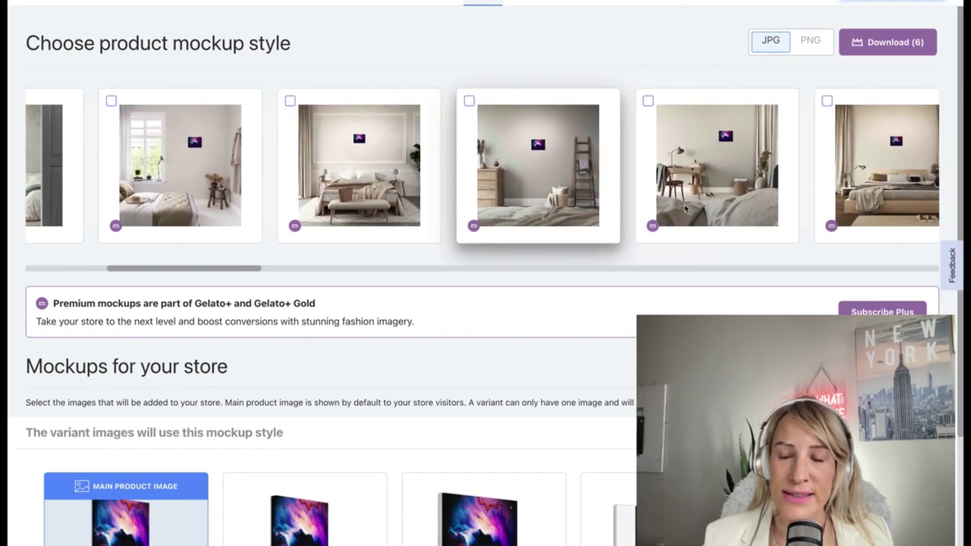
scroll(575, 280, down, 2)
scroll(575, 278, up, 2)
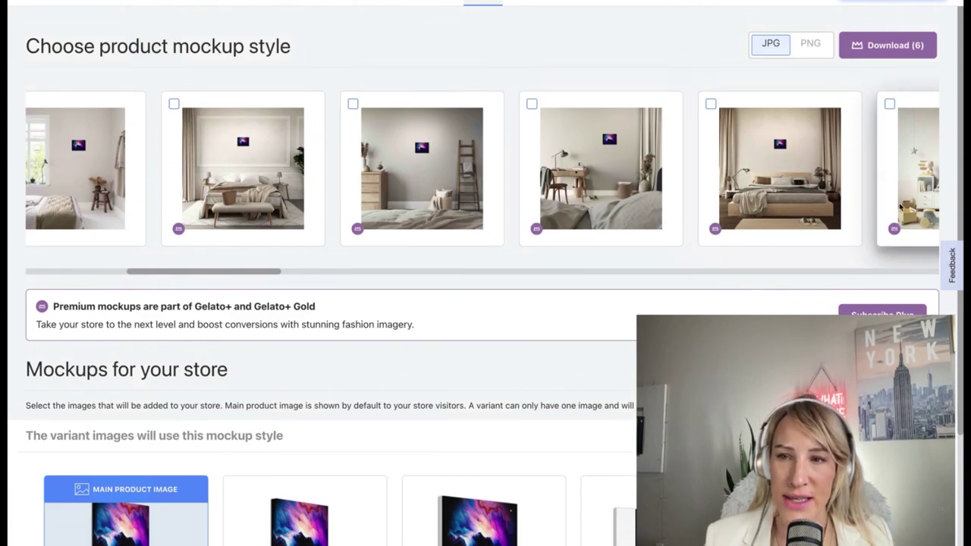
scroll(900, 205, right, 10)
scroll(899, 202, right, 10)
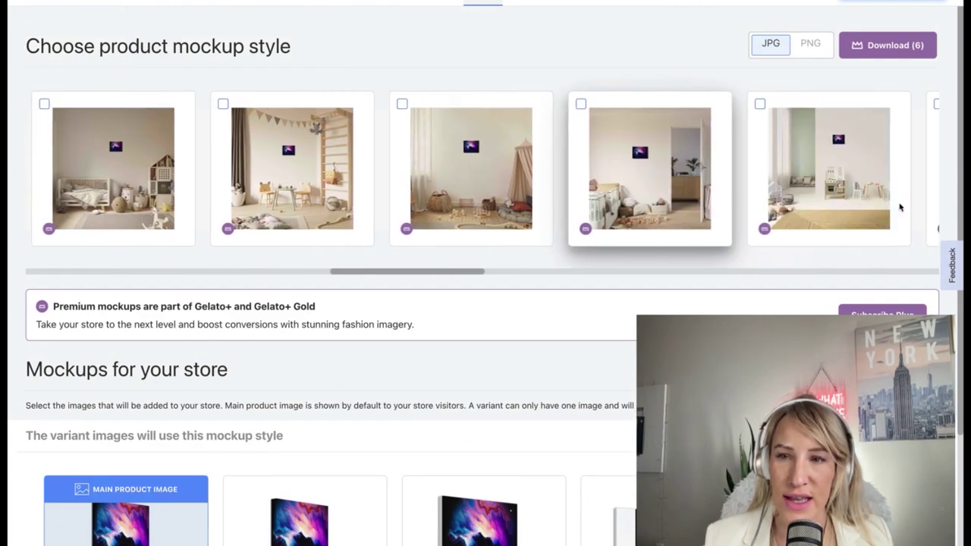
scroll(901, 207, right, 9)
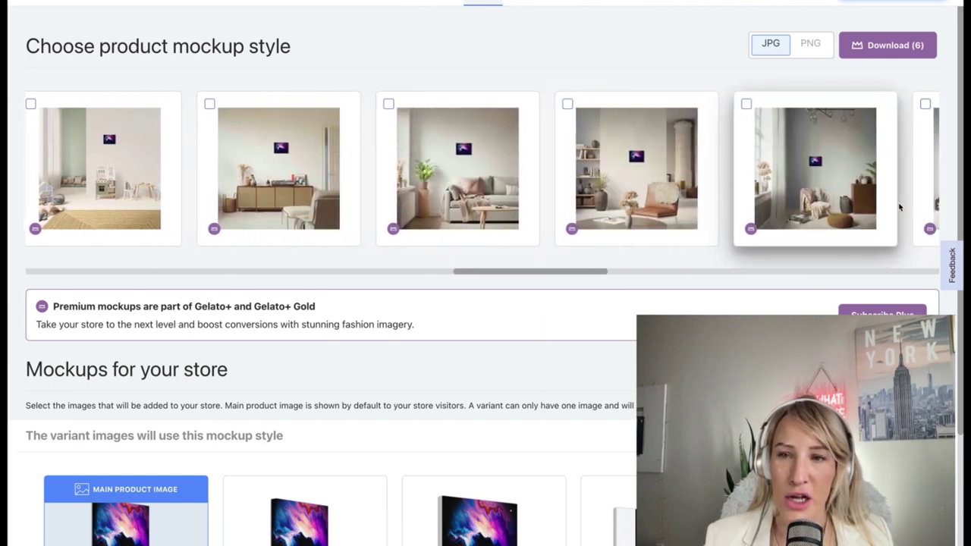
scroll(901, 207, down, 1)
scroll(485, 273, down, 3)
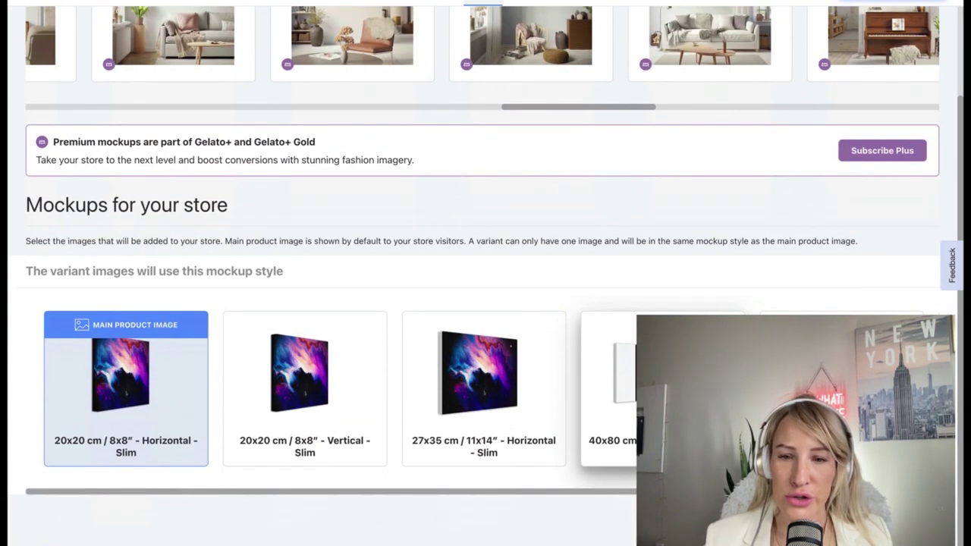
scroll(486, 386, right, 3)
scroll(819, 294, up, 4)
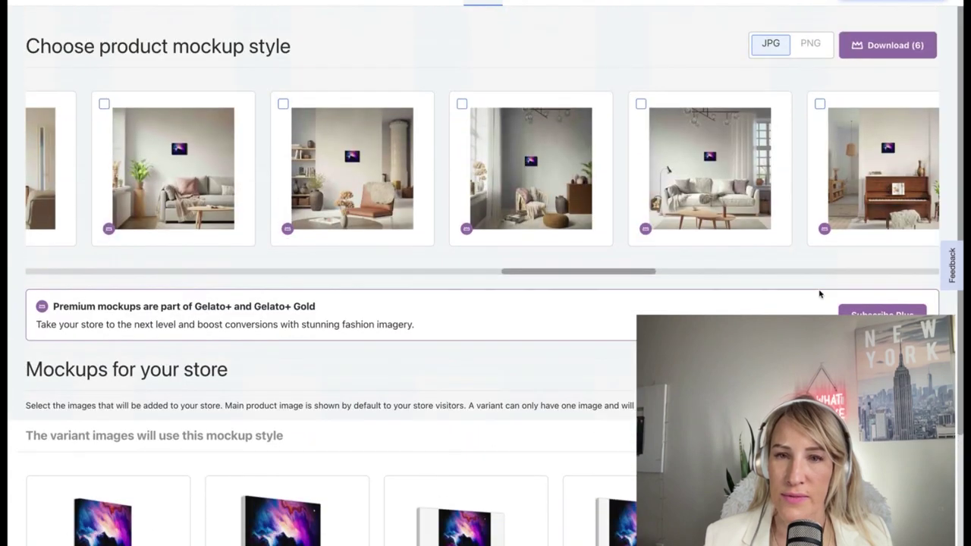
Include the mockup style that shows the canvas above a white sofa on a dark green wall.
scroll(820, 293, down, 4)
scroll(820, 294, up, 4)
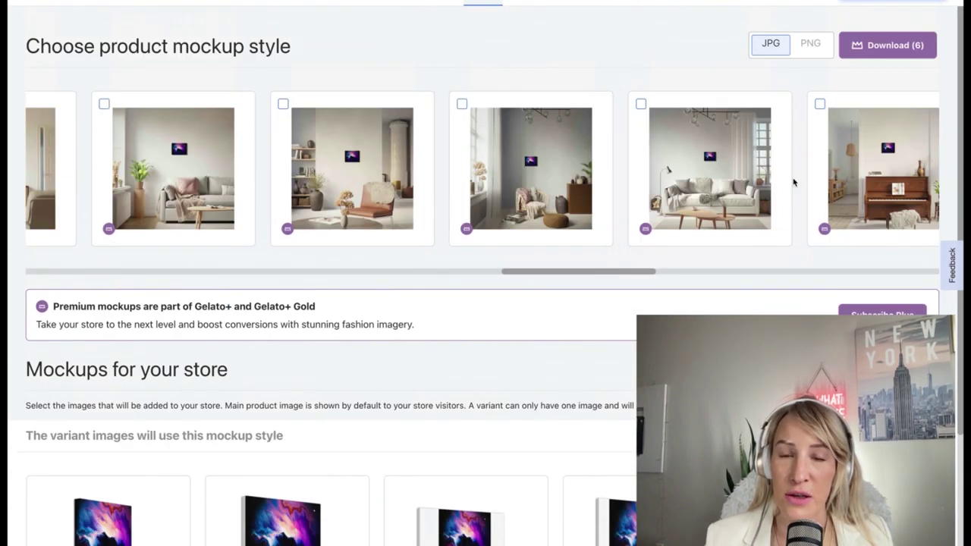
scroll(794, 182, right, 6)
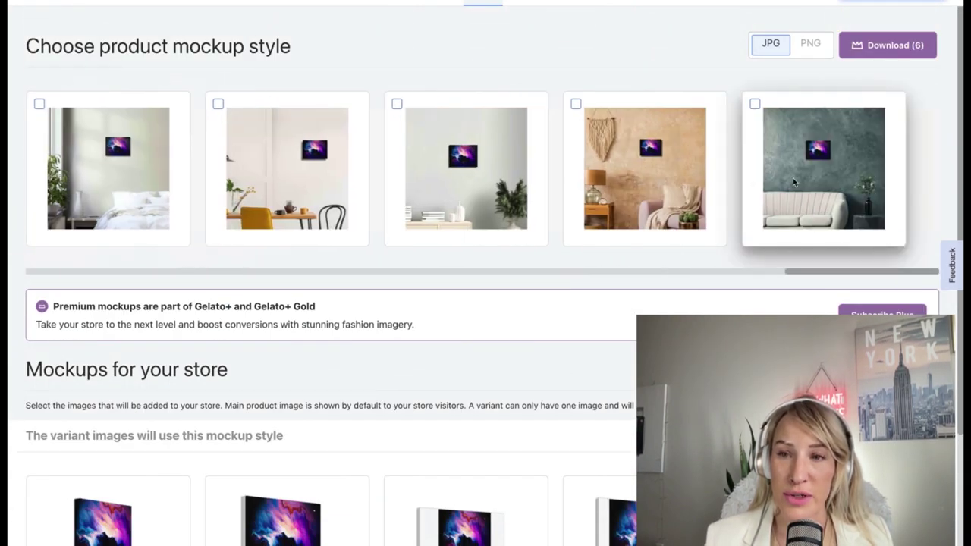
click(755, 104)
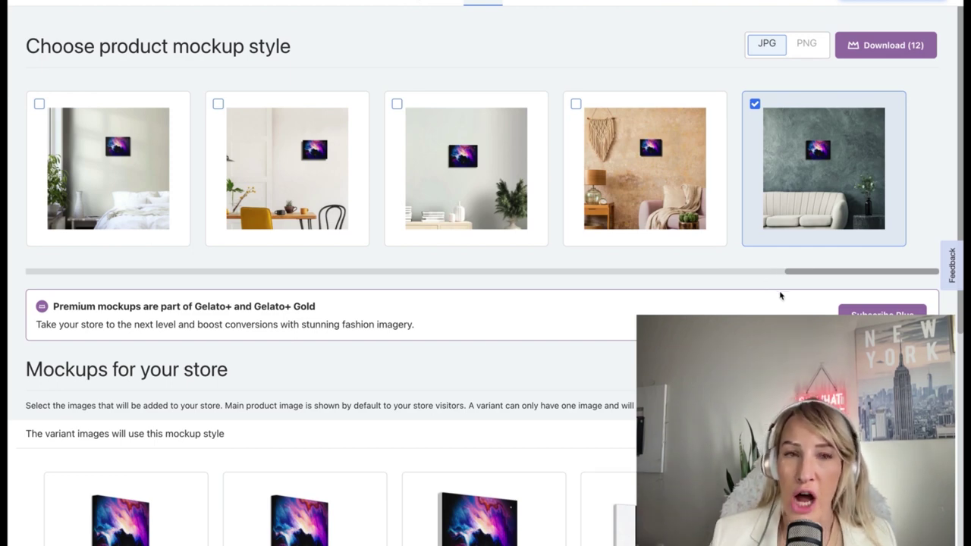
Make the white-sofa mockup of the 50x75 cm horizontal canvas the main product image and continue to the print details.
scroll(780, 302, down, 5)
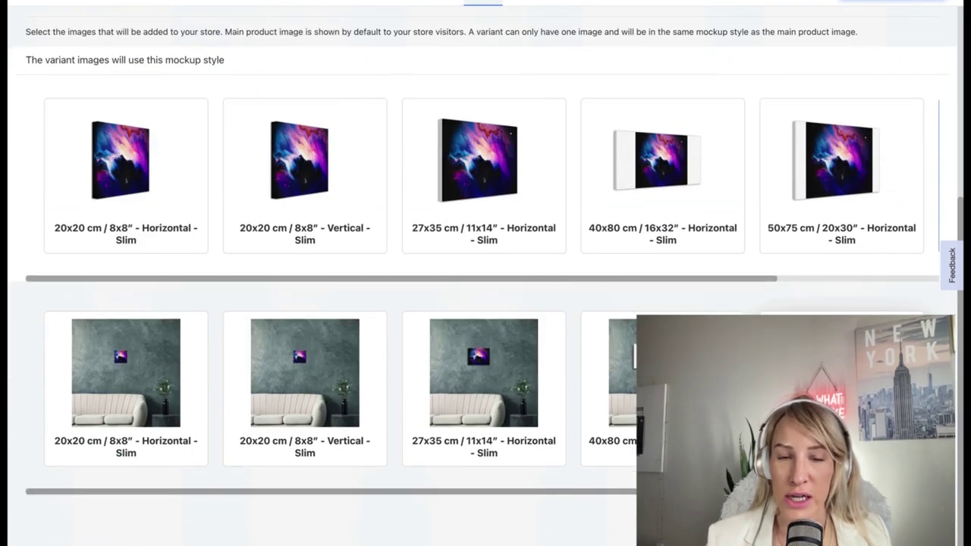
click(842, 380)
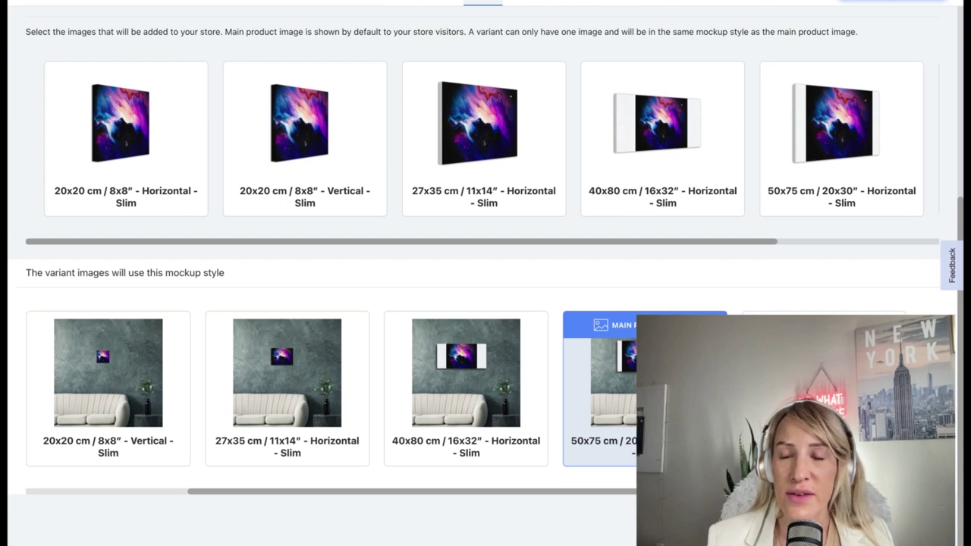
scroll(485, 303, down, 10)
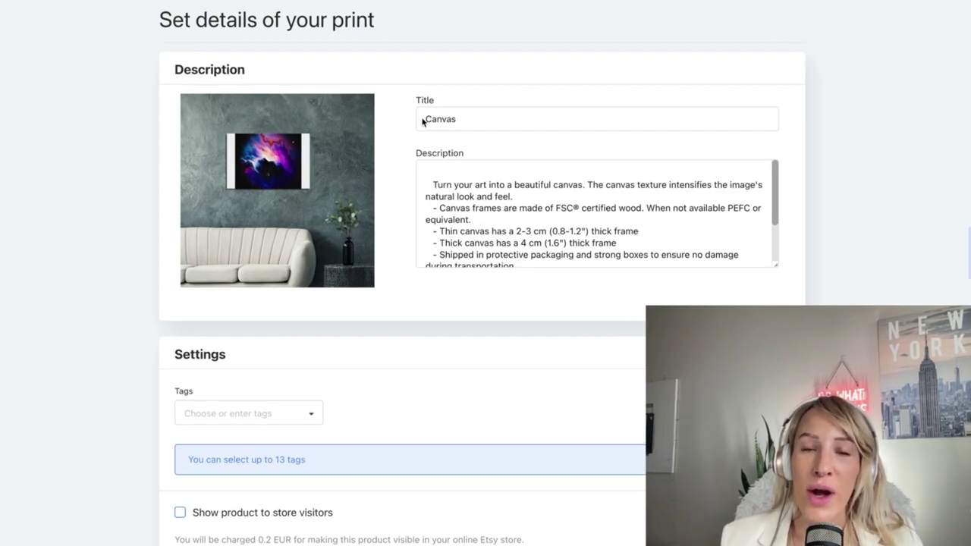
Replace the product title with "Ai Generated Wall Art | Office Art | Home Decoration".
drag(423, 122, 492, 126)
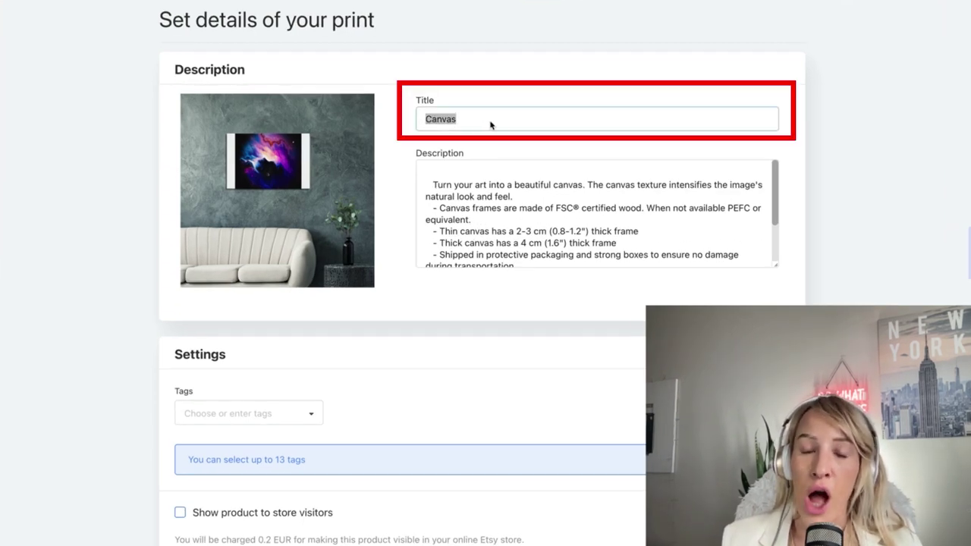
text(Ai Gen)
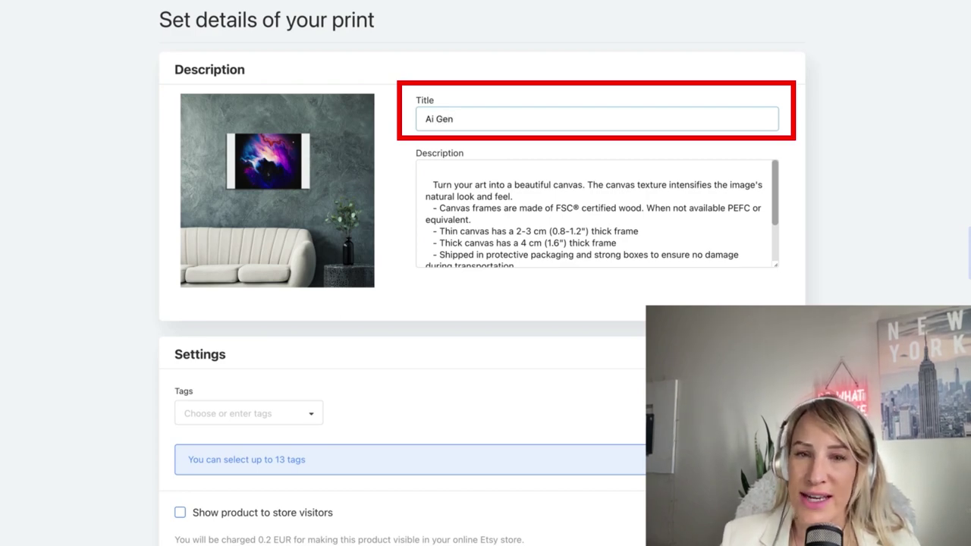
text(erated)
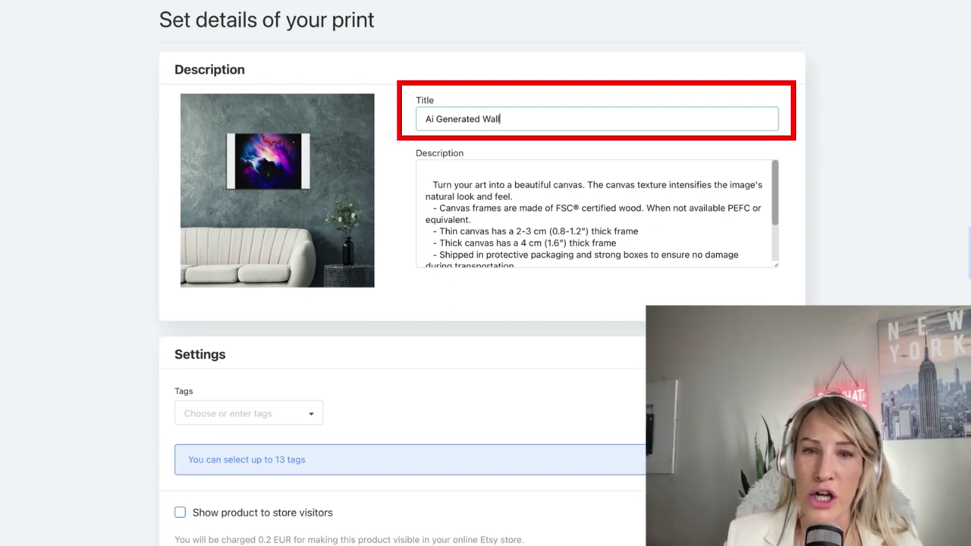
text(Wall Art )
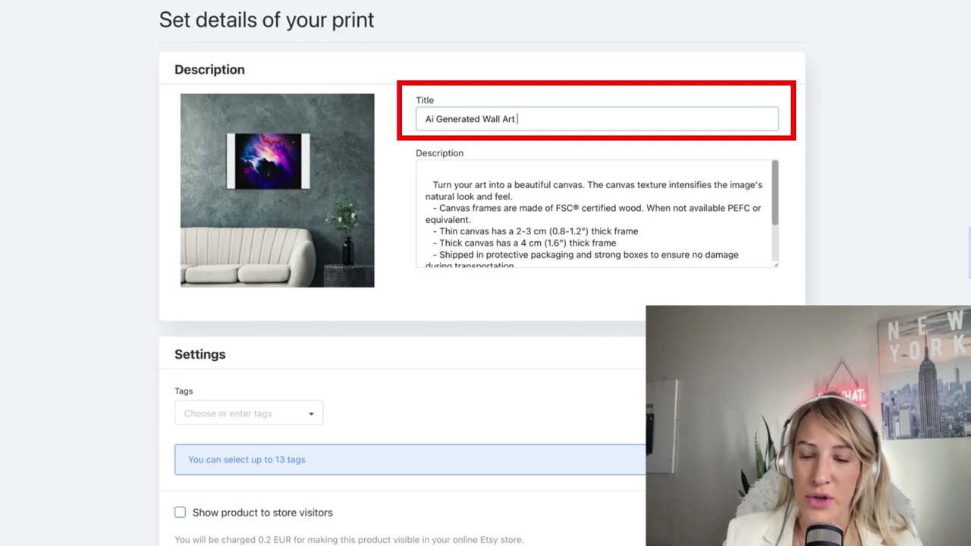
text(| Offic)
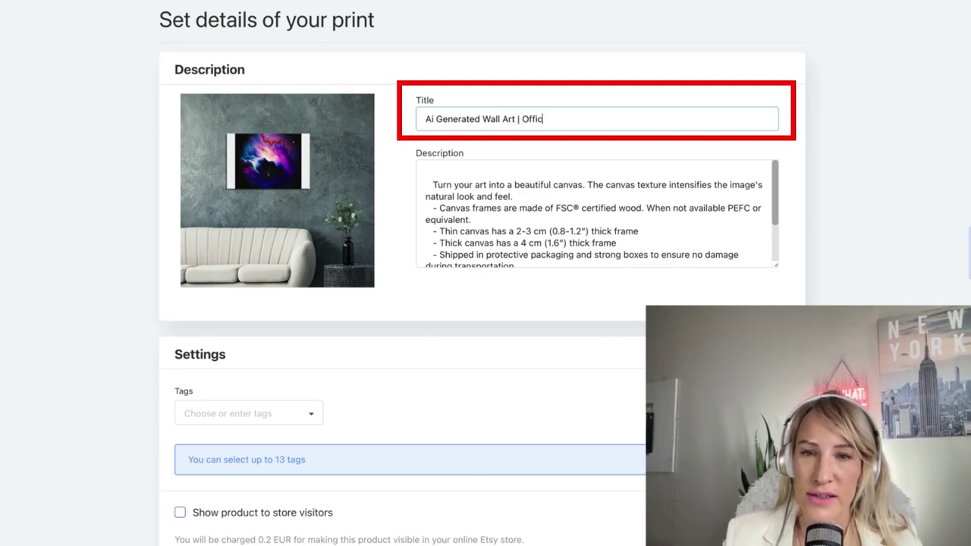
text(e Art | Home)
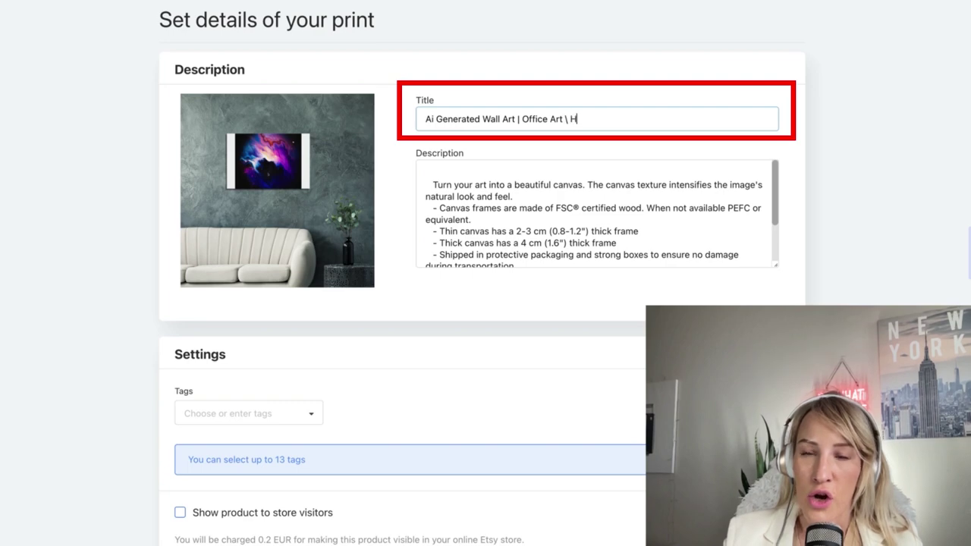
key(BackSpace)
key(BackSpace)
key(BackSpace)
key(BackSpace)
key(BackSpace)
key(BackSpace)
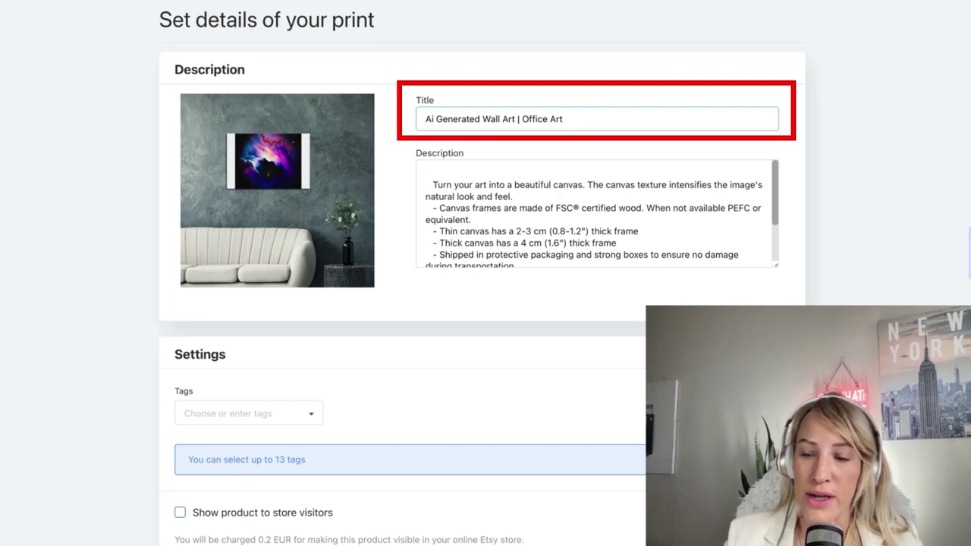
text(Hoo)
key(BackSpace)
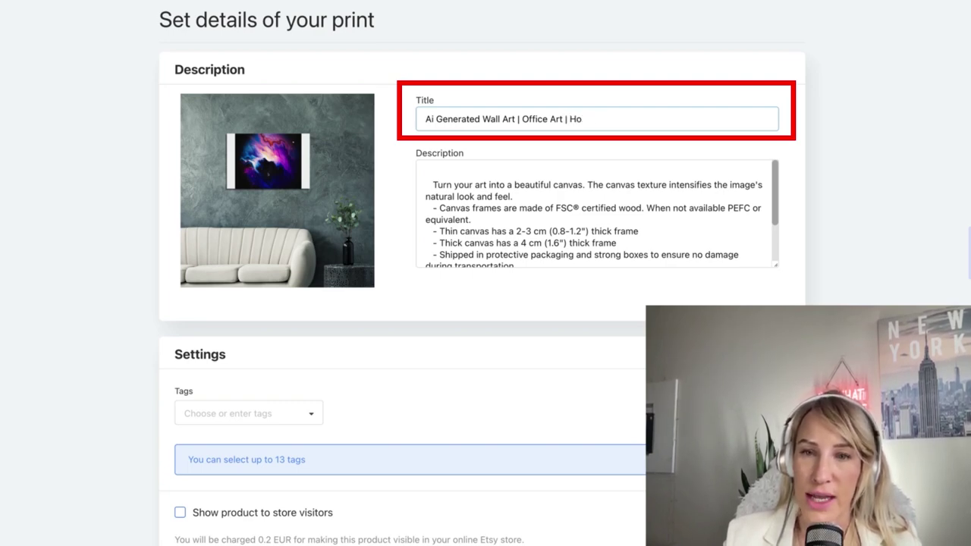
text(me Decorate)
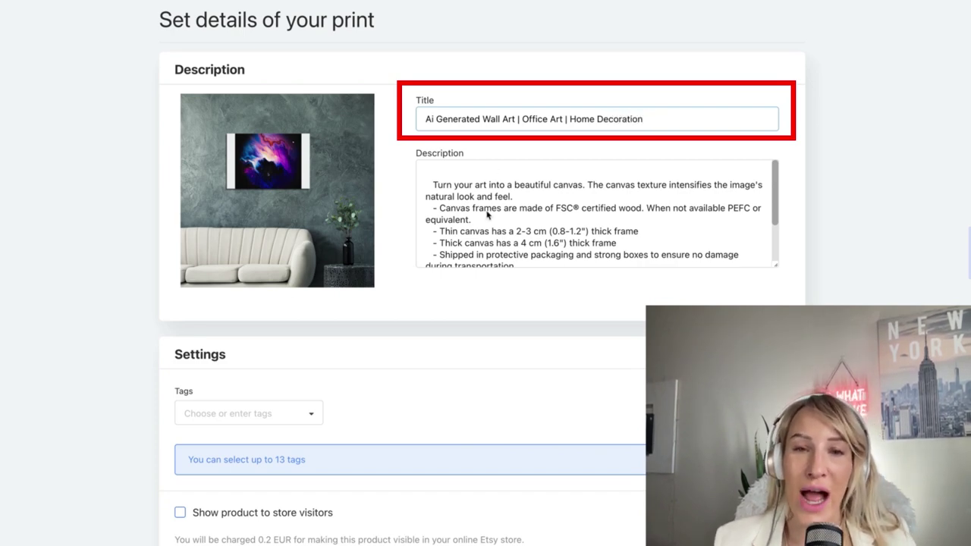
Add the line "AI Generated Wall Art - Universe AI Generated" at the start of the description, followed by a blank line.
scroll(497, 217, down, 2)
scroll(497, 217, up, 3)
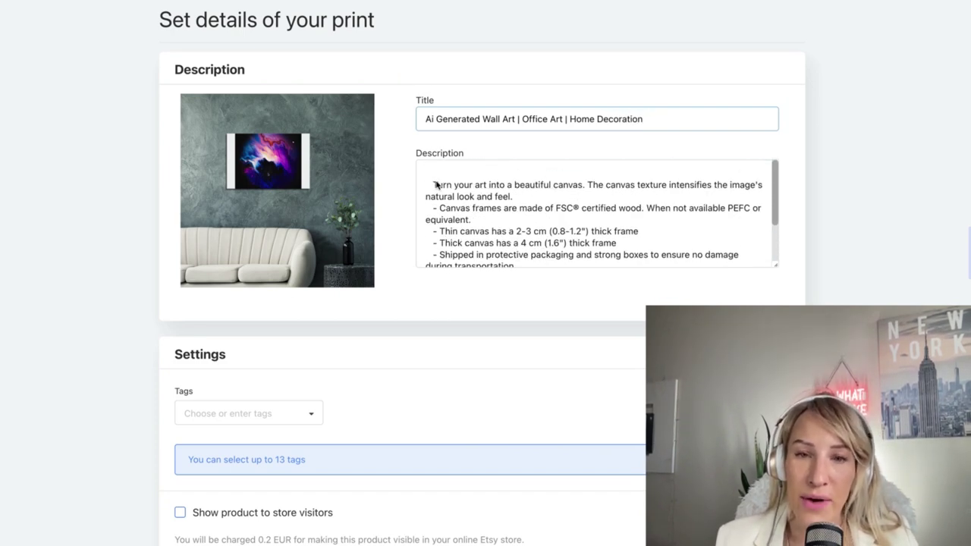
drag(434, 185, 446, 212)
click(458, 235)
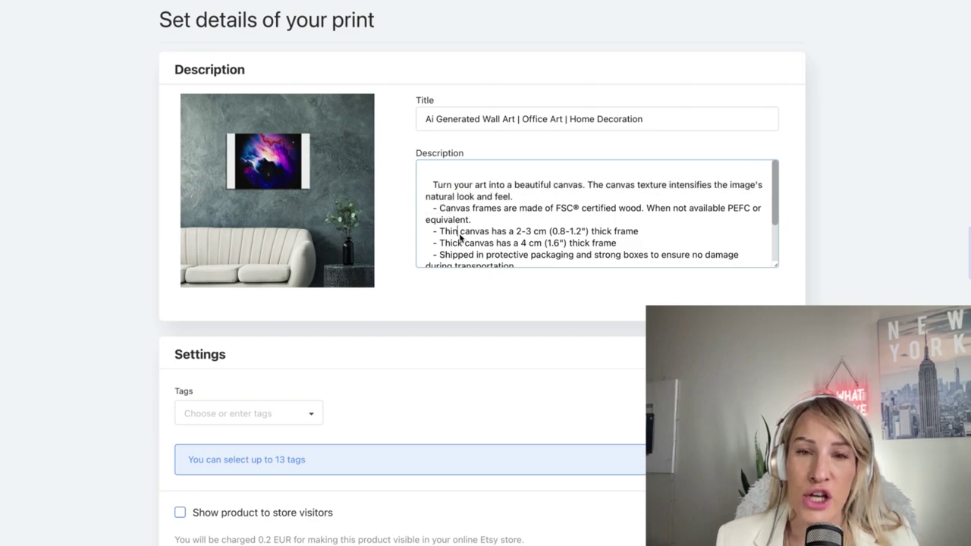
click(445, 175)
text(Ai)
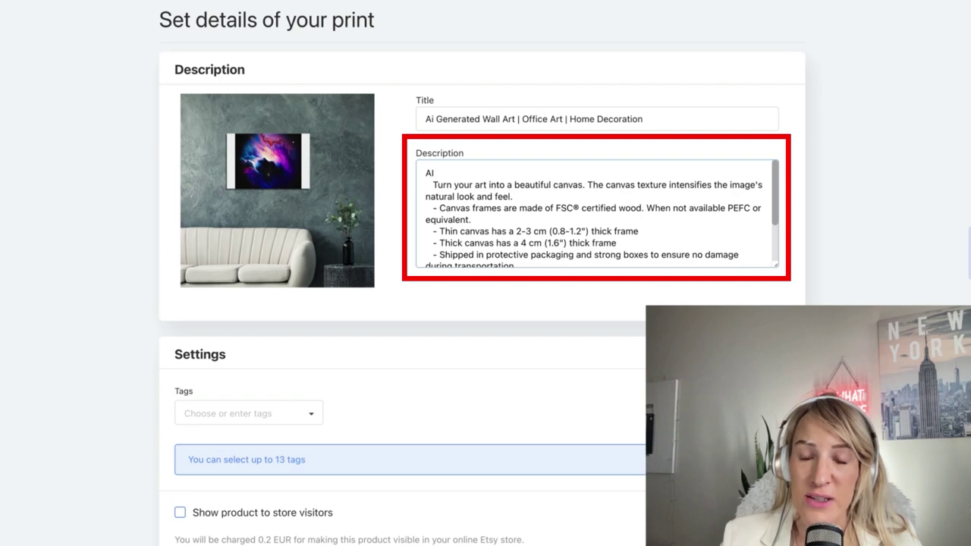
text( Gener)
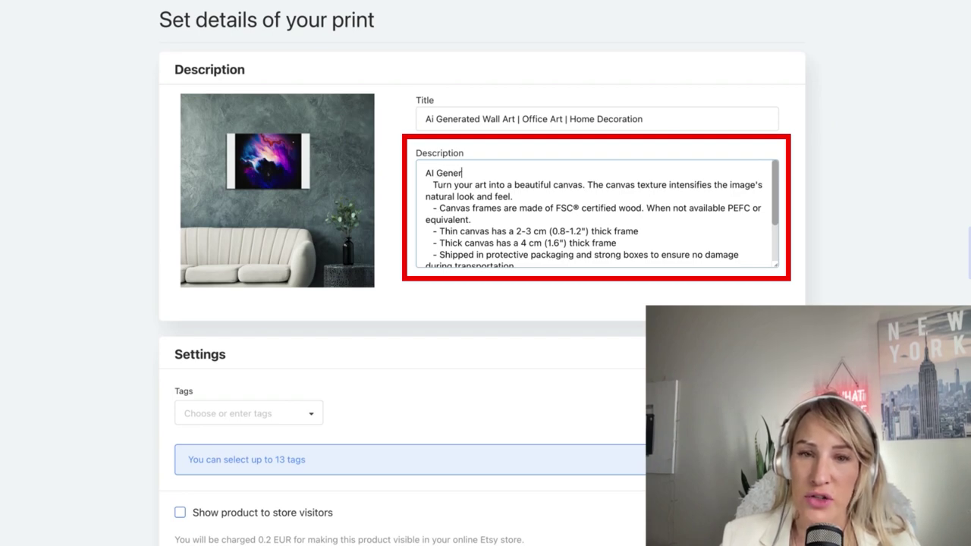
text(ated Wall Ar)
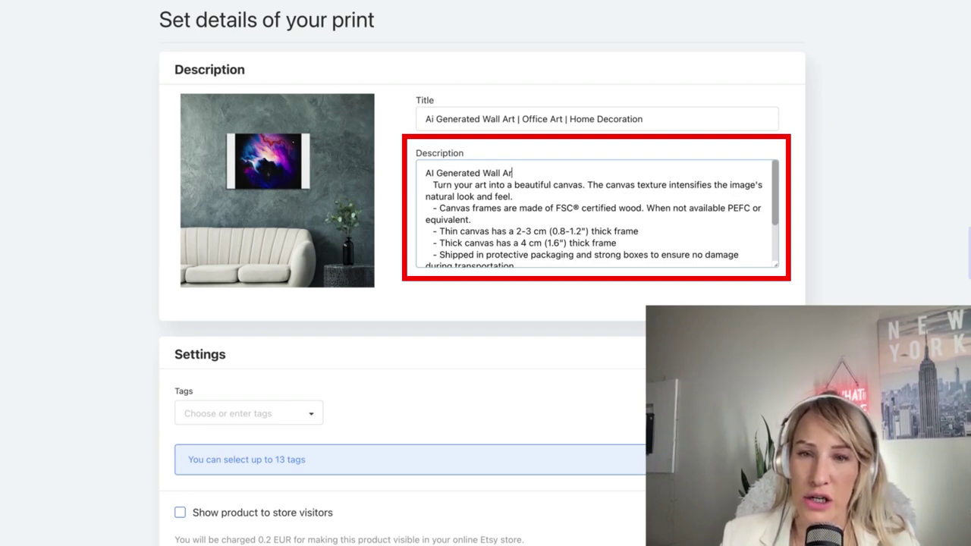
text(t )
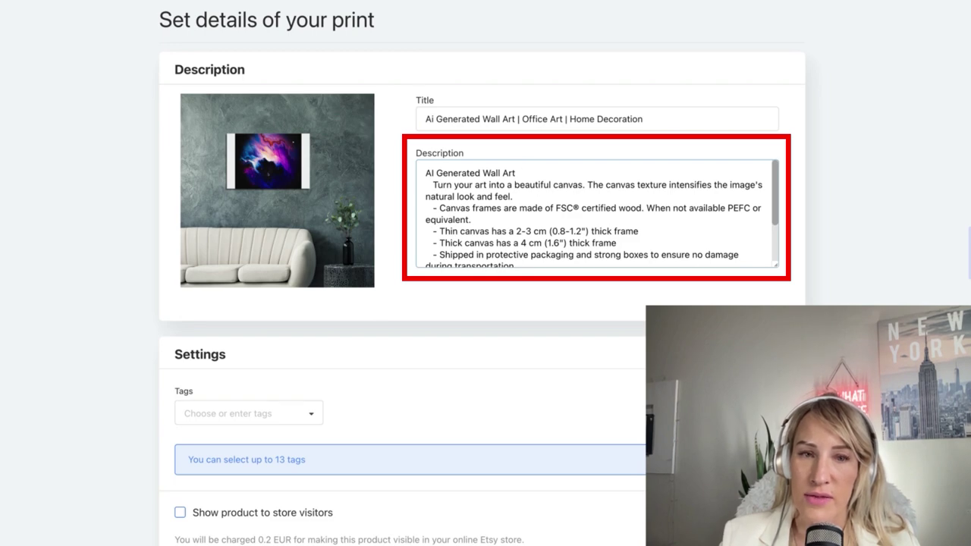
text(- Uni)
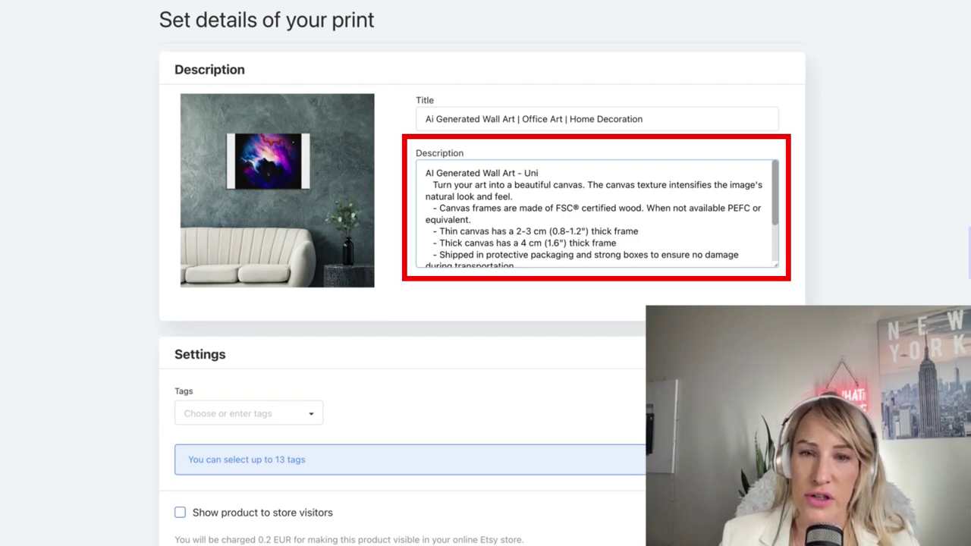
text(verse AI Generated)
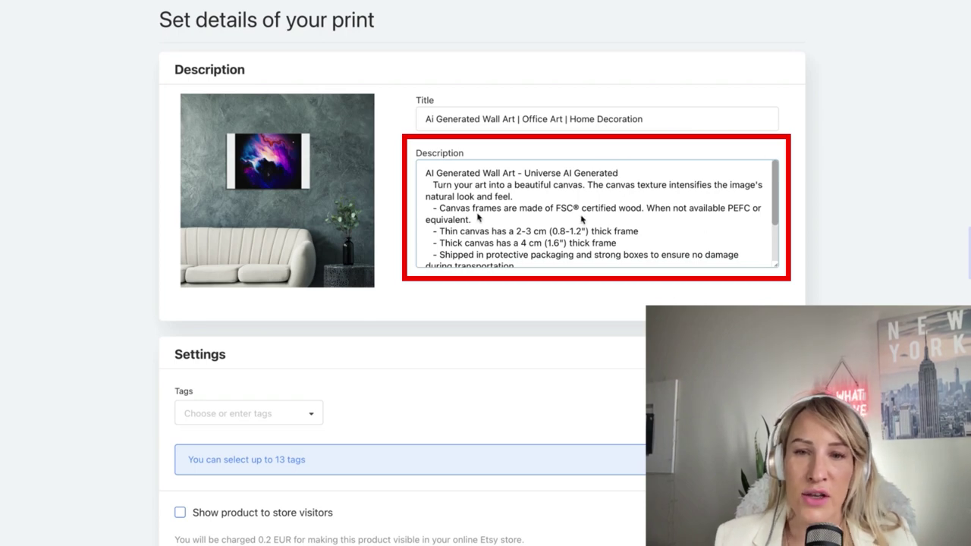
key(Return)
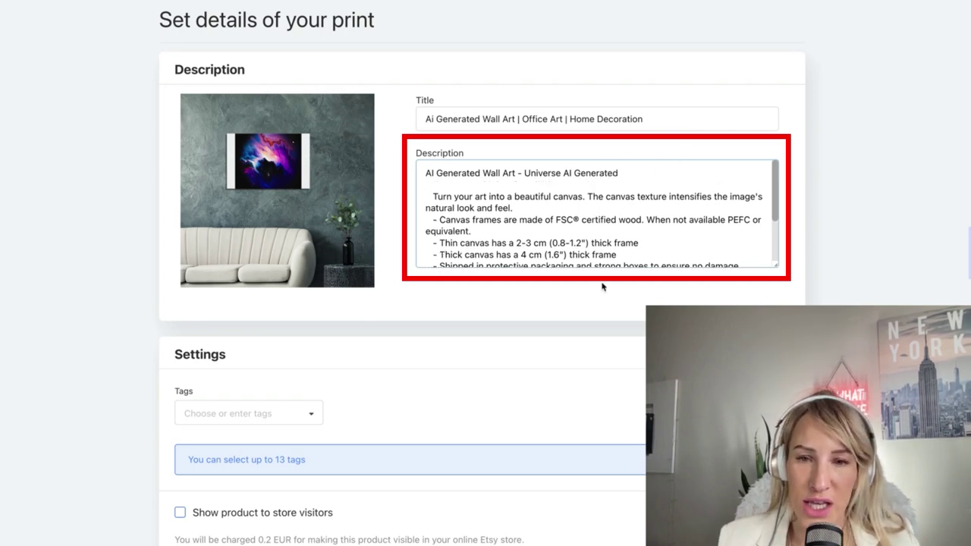
scroll(642, 238, down, 4)
scroll(641, 238, up, 4)
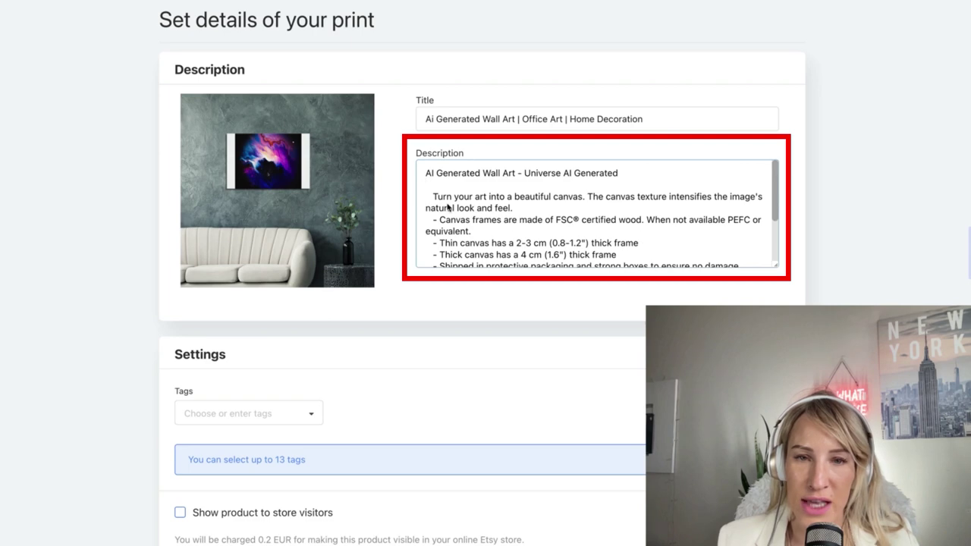
Add the tags "home decoration", "ai generated art" and "ai art" to the product.
scroll(364, 346, down, 3)
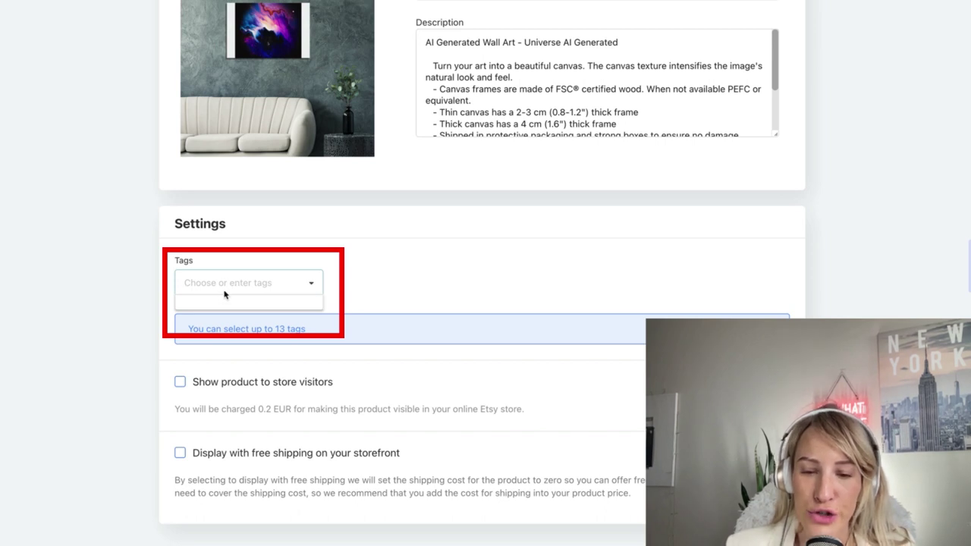
text(home deco)
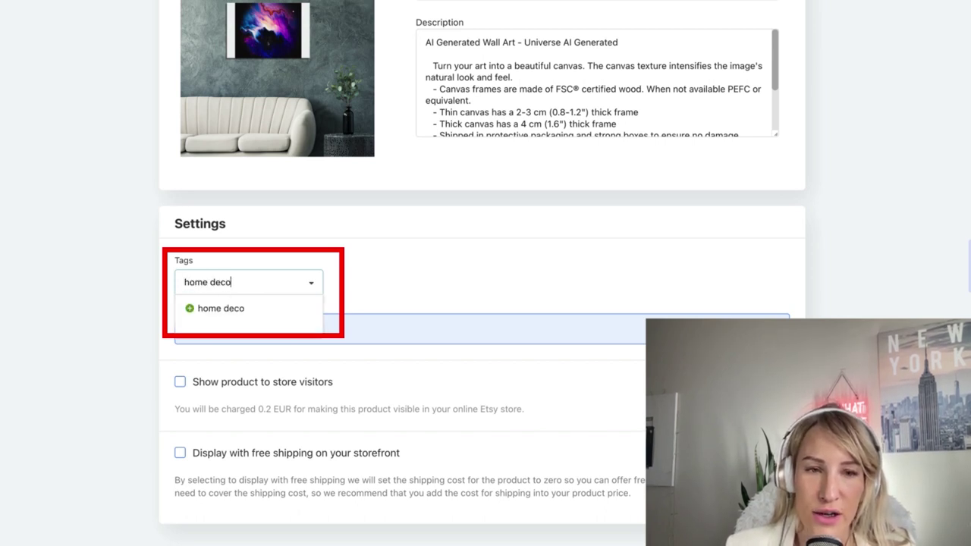
text(n)
key(Return)
text(ai ge)
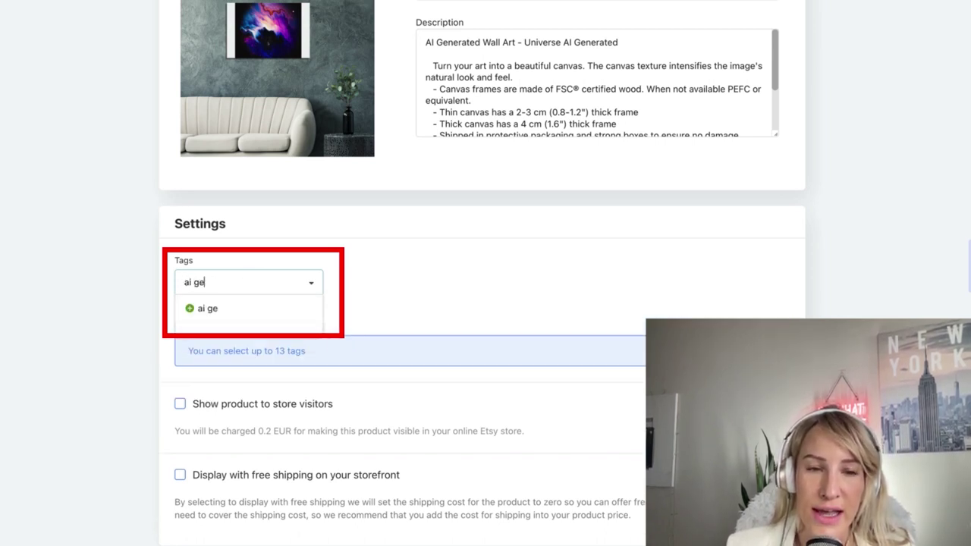
text(nerated art)
key(Return)
text(ai art)
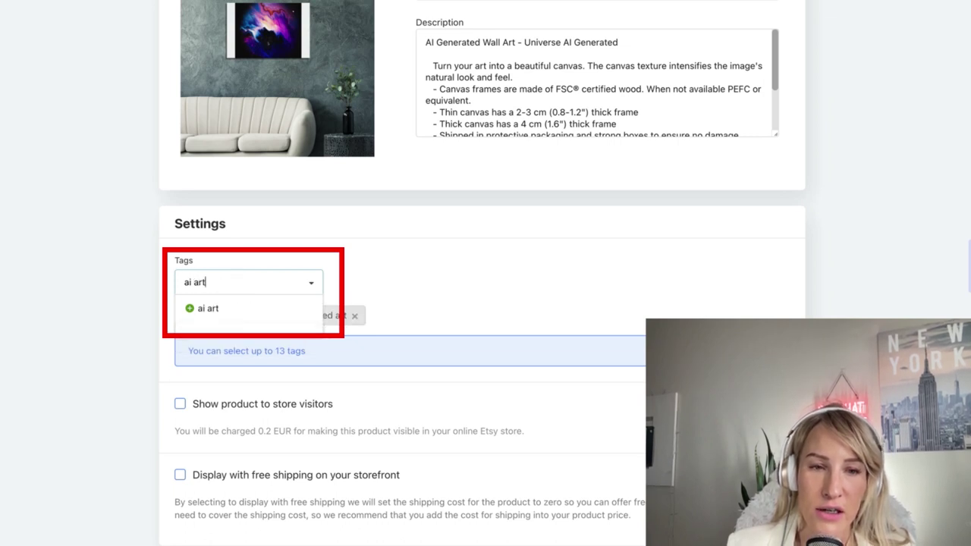
key(Return)
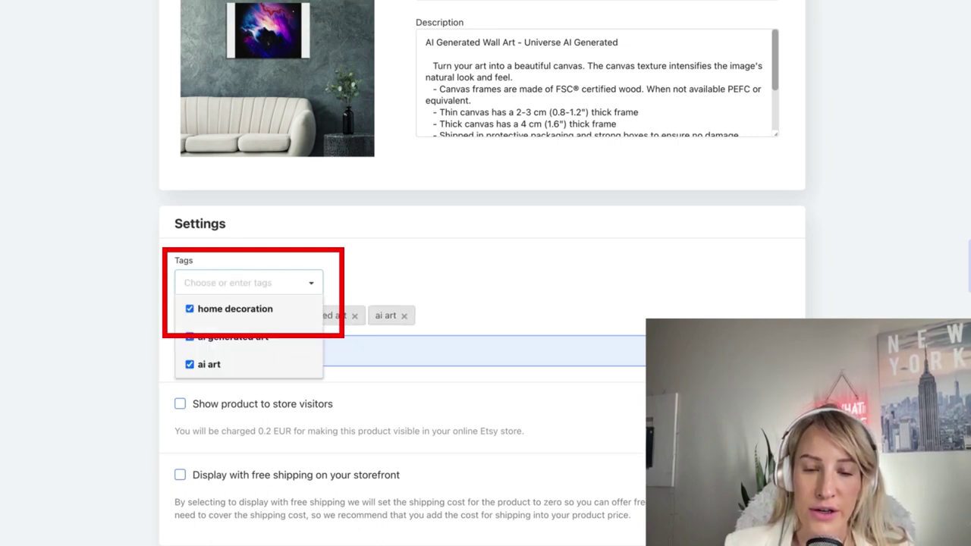
Add "ai universe" as a further product tag and close the tag list.
text(uniq)
key(BackSpace)
key(BackSpace)
text(ai)
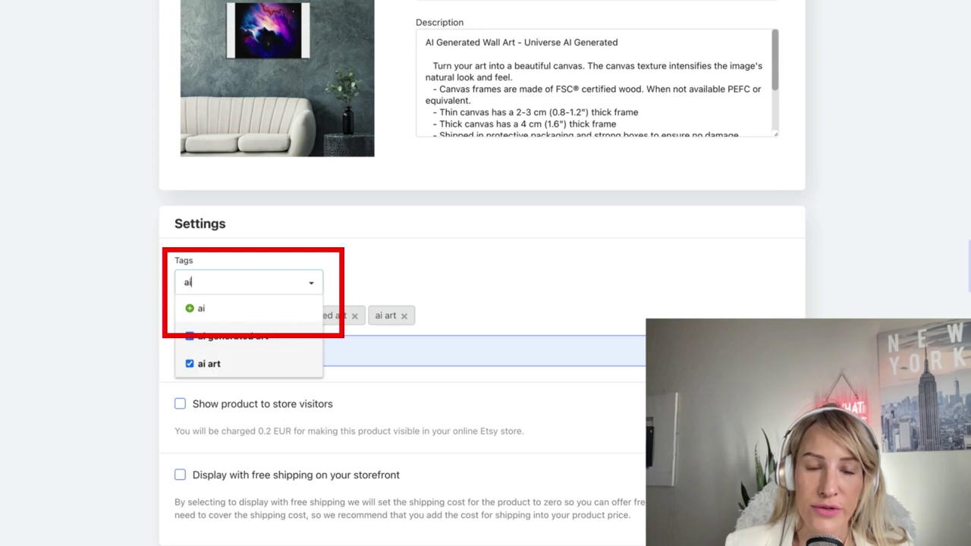
text( unerv)
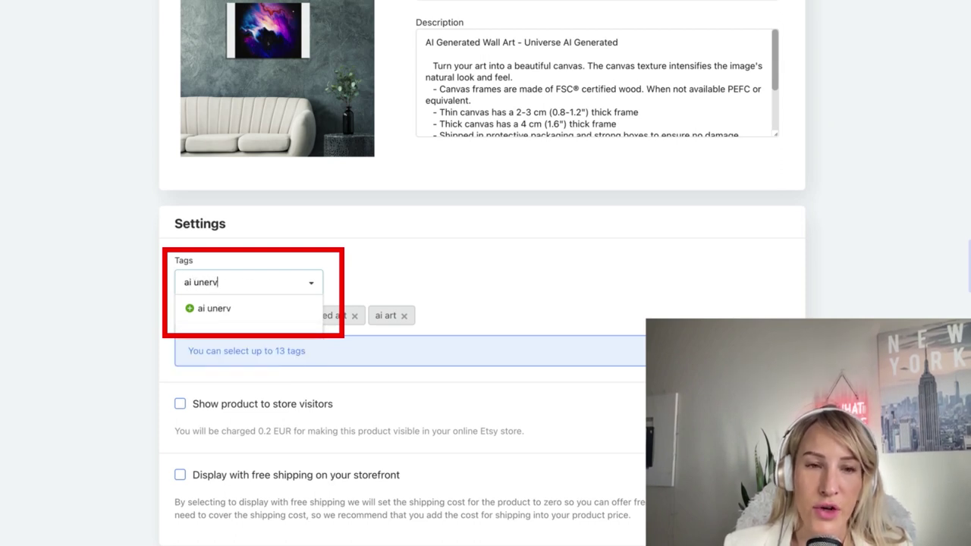
key(BackSpace)
key(BackSpace)
key(BackSpace)
text(iv)
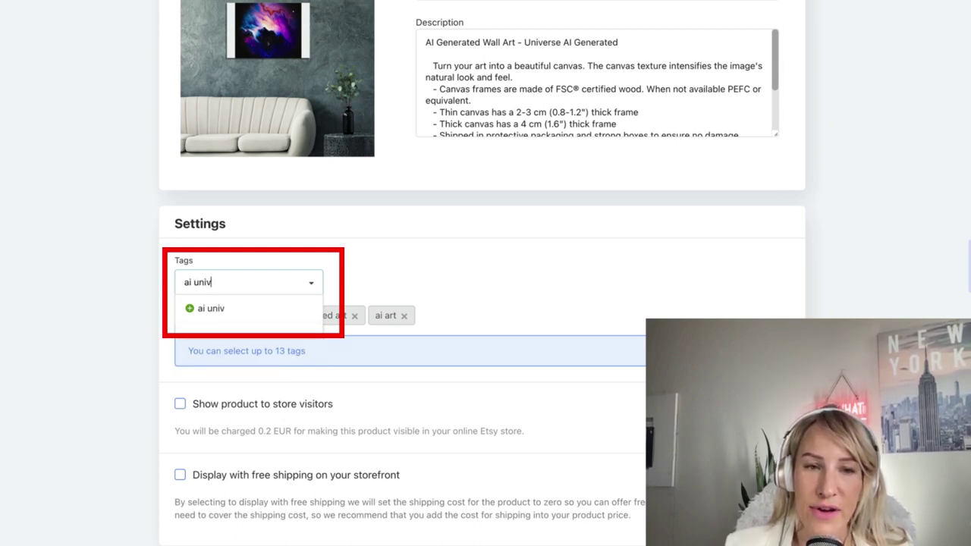
text(erse)
key(Return)
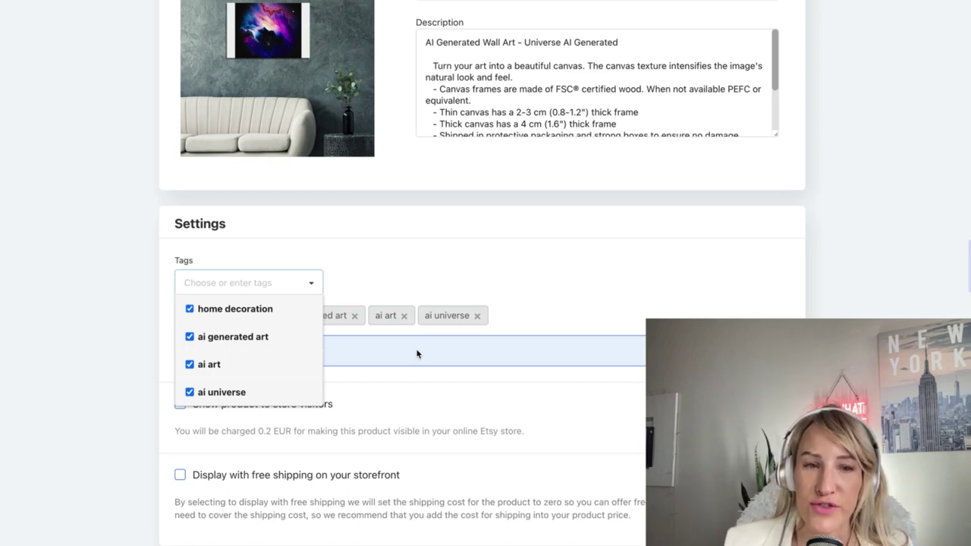
click(585, 300)
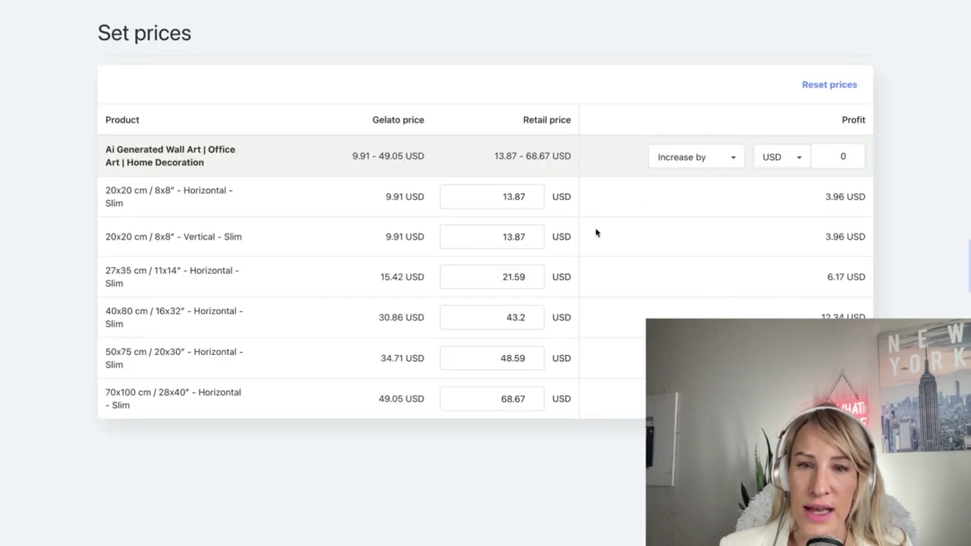
Set the retail price of the 20x20 cm horizontal slim canvas to 22 USD.
click(529, 193)
click(529, 193)
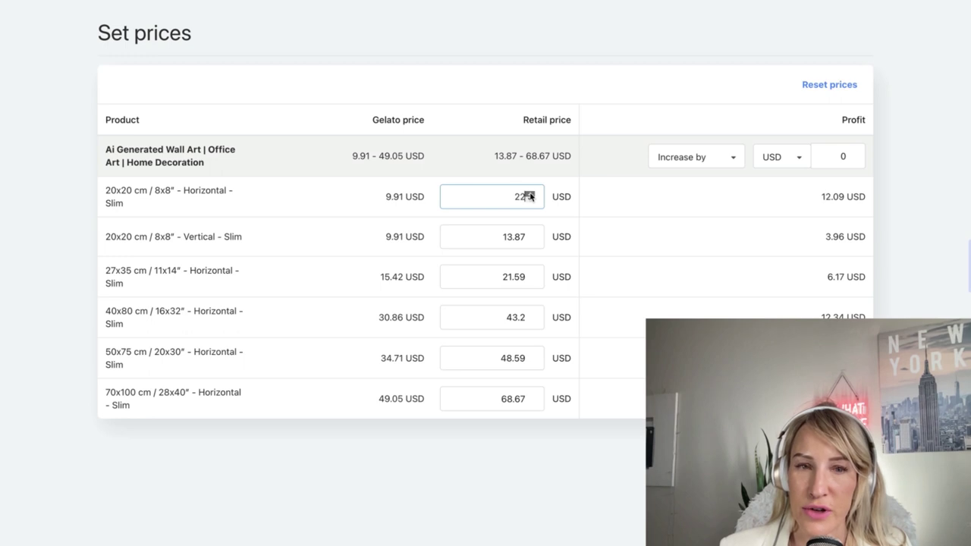